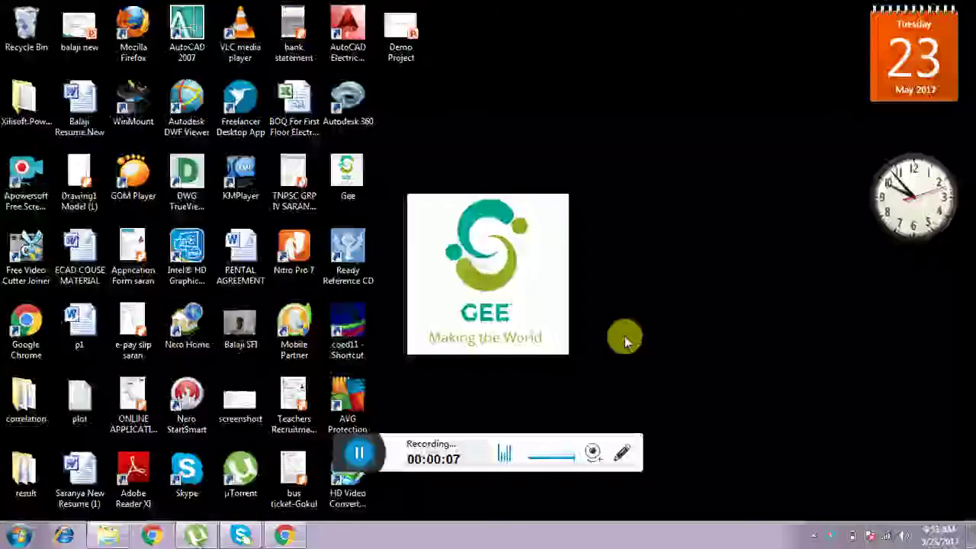
Open the Start menu and show PowerPoint 2010's recent presentations list.
{"action": "left_click", "coordinate": [20, 540]}
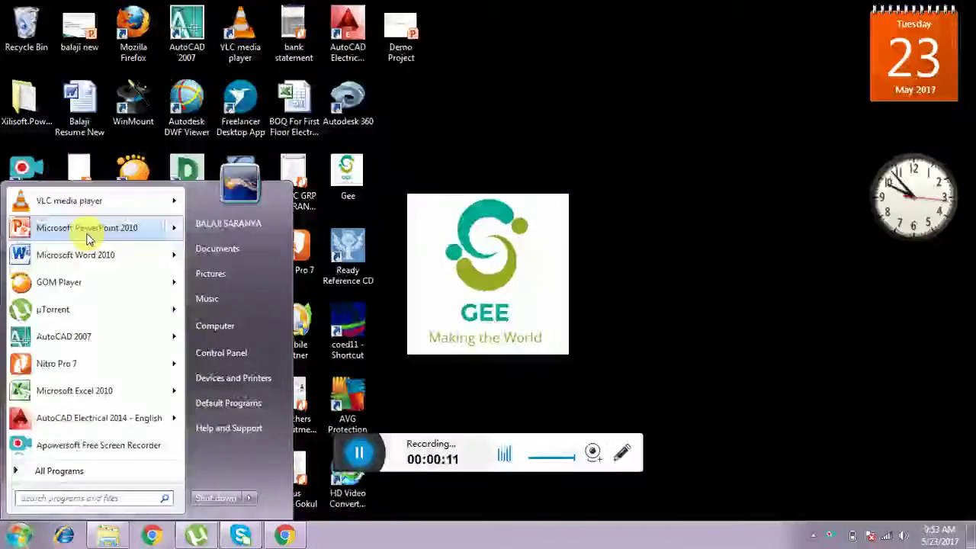
{"action": "mouse_move", "coordinate": [86, 237]}
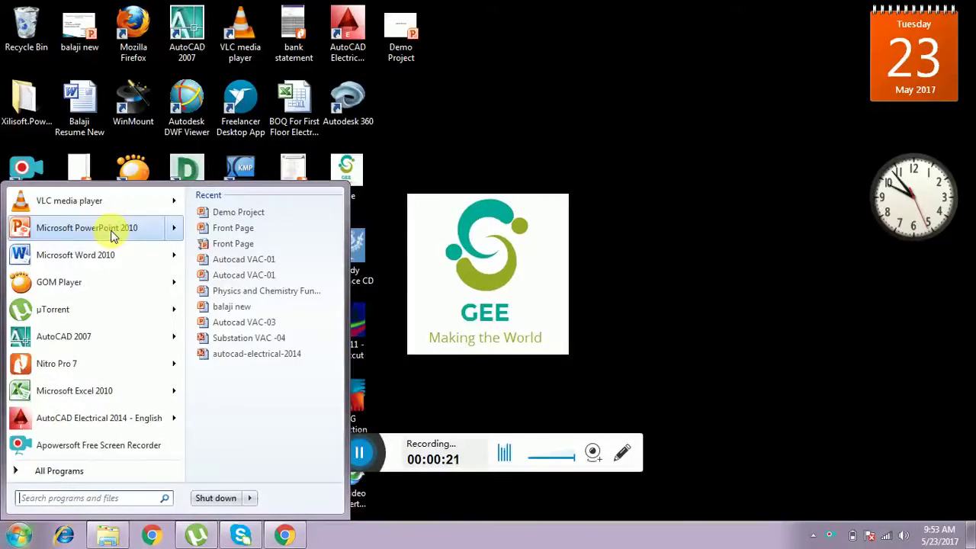
Launch PowerPoint 2010, dismiss the activation notice, and title slide 1 'Demo Project', leaving the subtitle empty.
{"action": "left_click", "coordinate": [111, 229]}
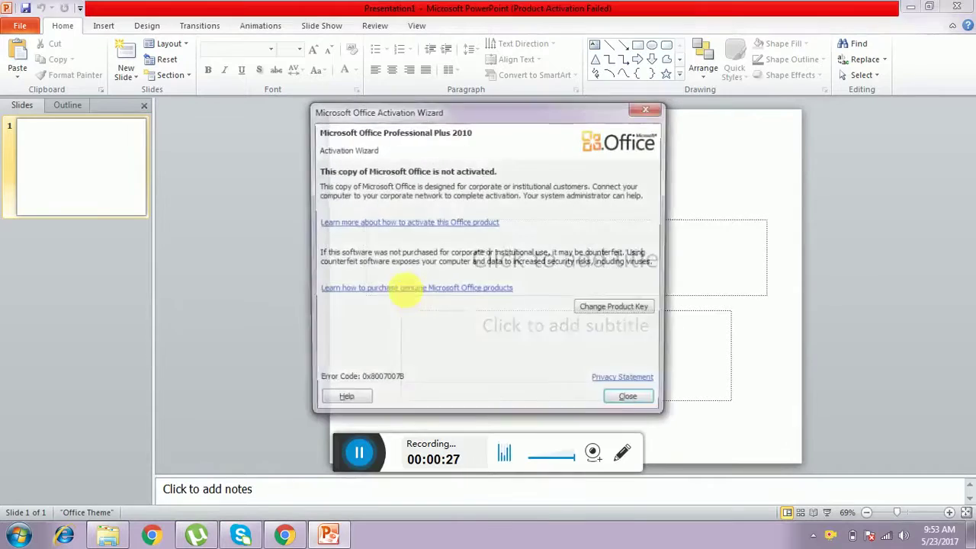
{"action": "left_click", "coordinate": [632, 402]}
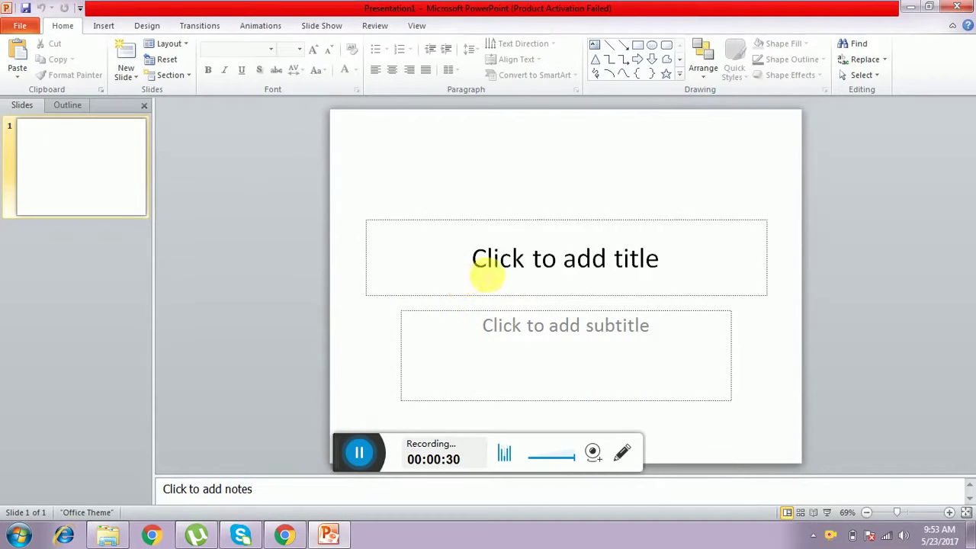
{"action": "left_click", "coordinate": [479, 266]}
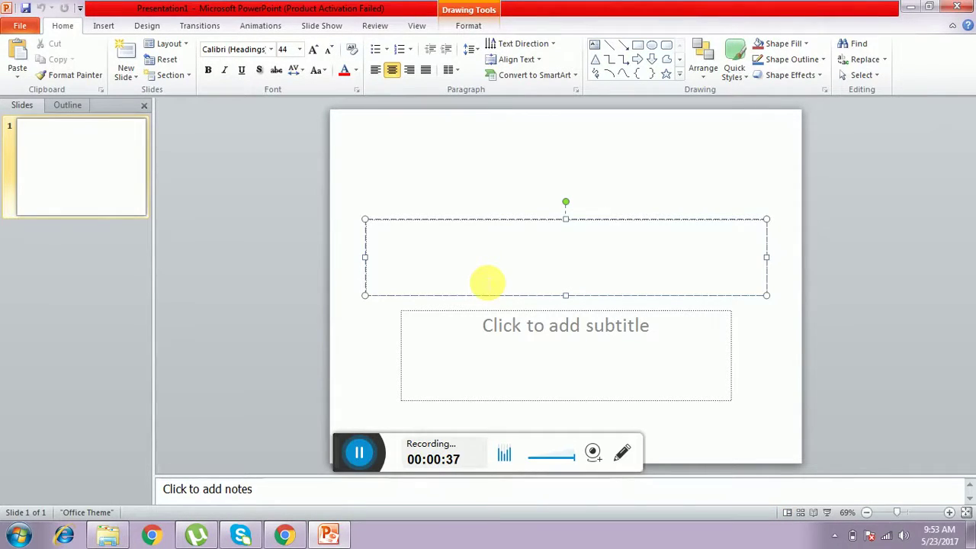
{"action": "type", "text": "Demo Project"}
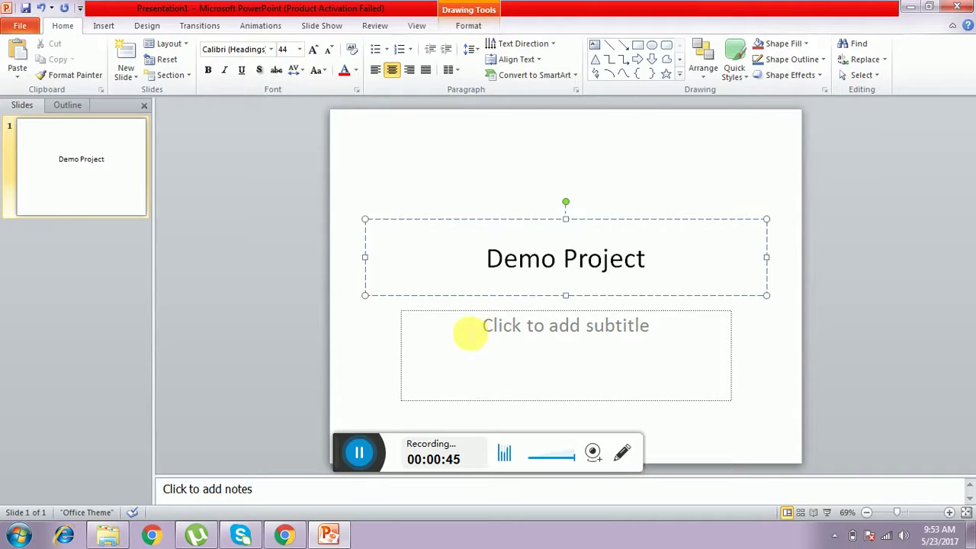
{"action": "left_click", "coordinate": [384, 331]}
{"action": "left_click", "coordinate": [421, 312]}
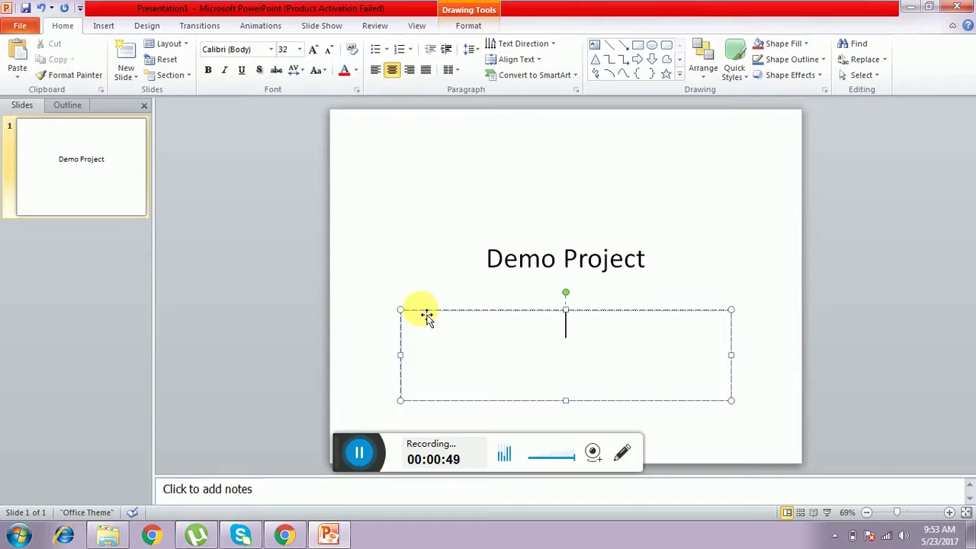
{"action": "left_click", "coordinate": [357, 313]}
Duplicate the 'Demo Project' slide into three copies, deleting one extra duplicate along the way.
{"action": "right_click", "coordinate": [99, 214]}
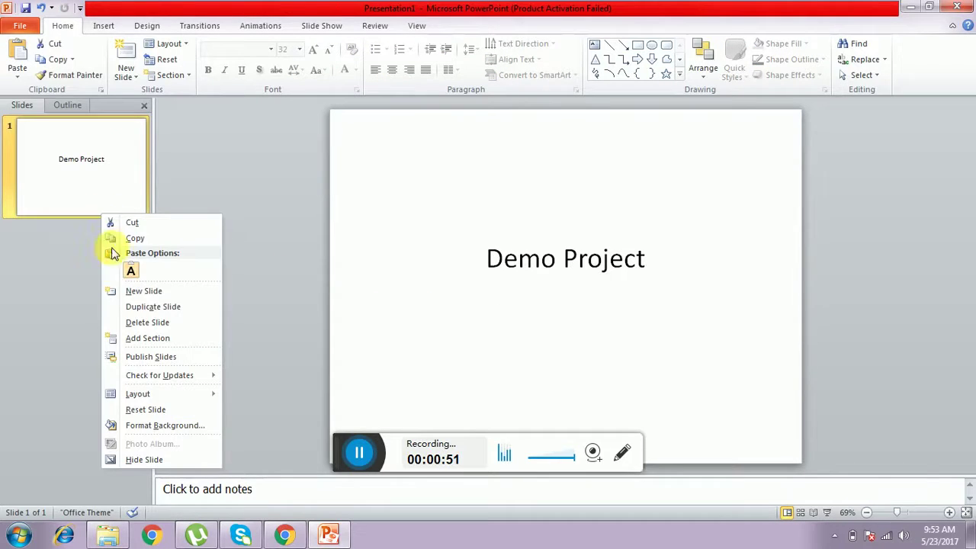
{"action": "left_click", "coordinate": [160, 307]}
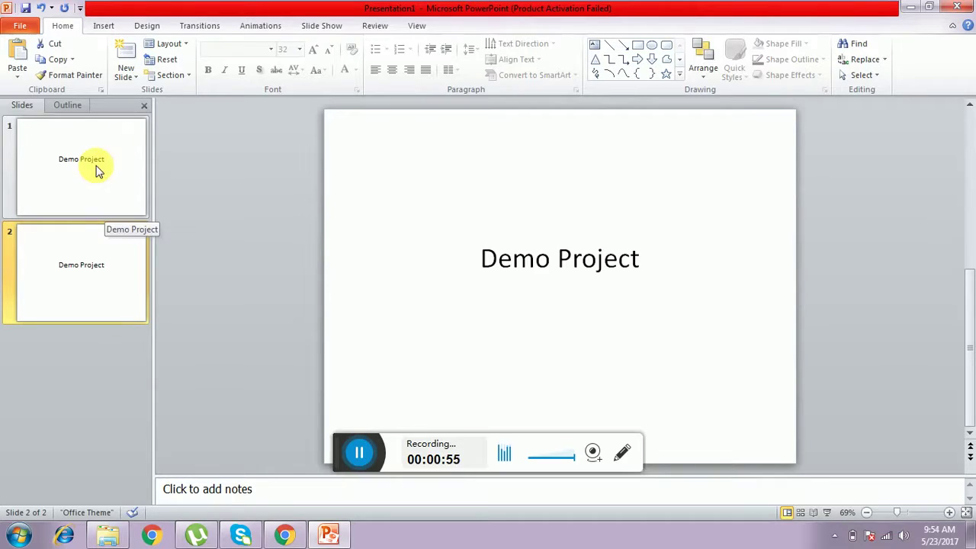
{"action": "right_click", "coordinate": [114, 293]}
{"action": "left_click", "coordinate": [168, 147]}
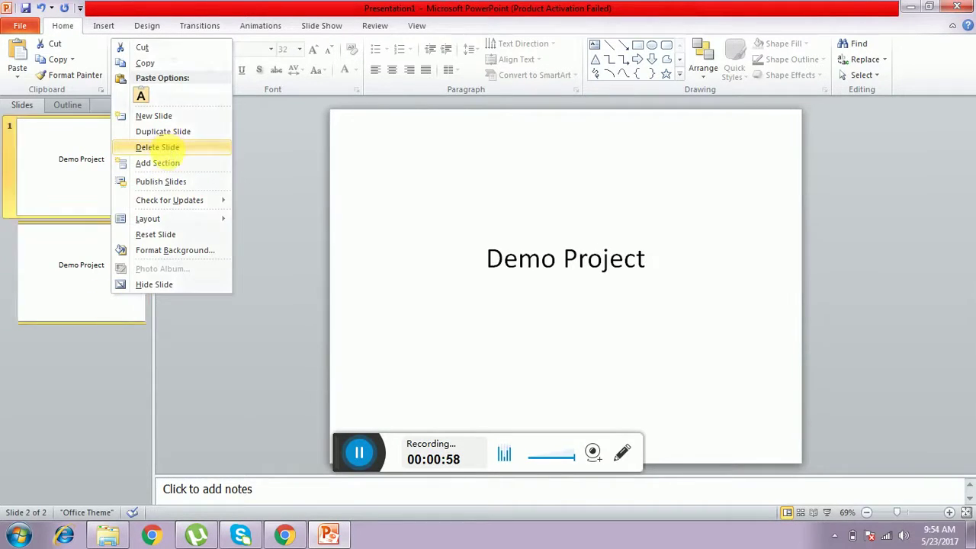
{"action": "right_click", "coordinate": [112, 192]}
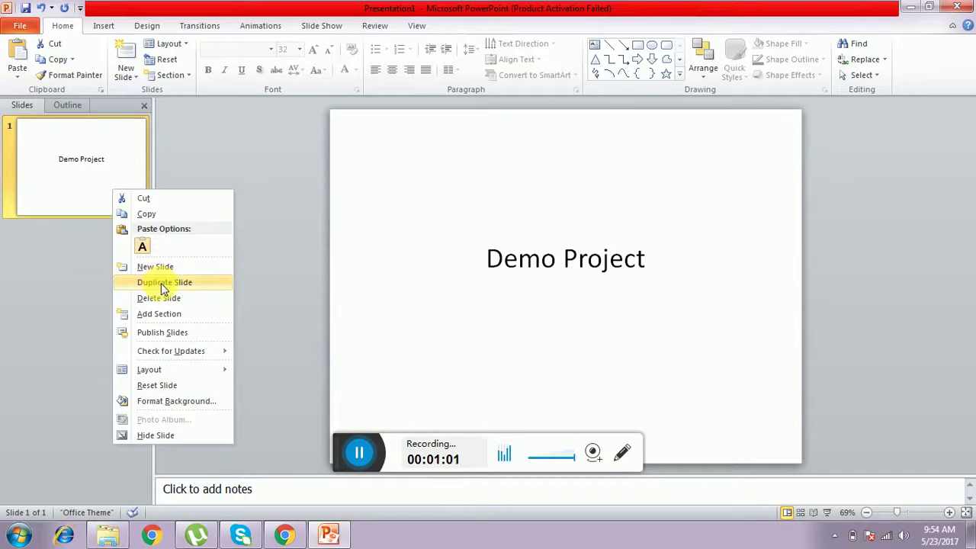
{"action": "left_click", "coordinate": [139, 281]}
{"action": "right_click", "coordinate": [111, 271]}
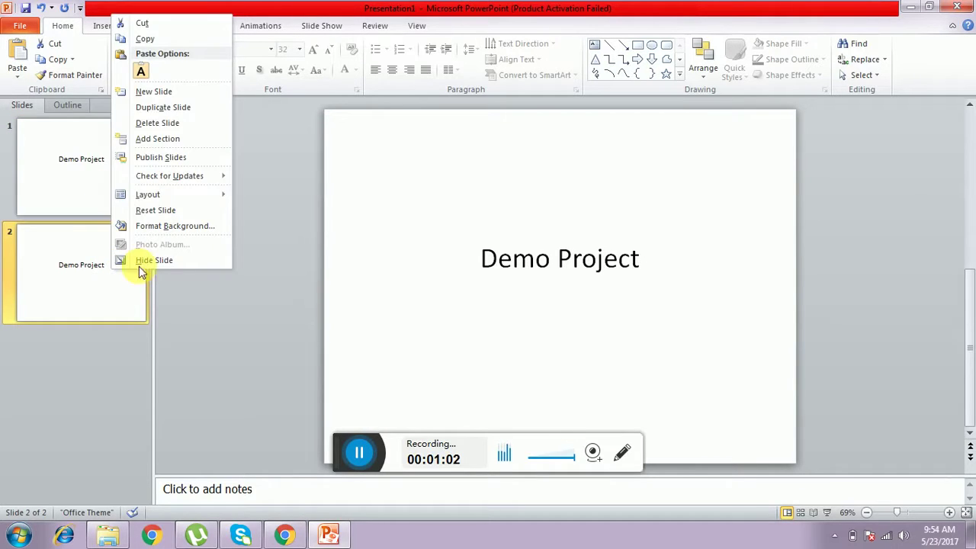
{"action": "left_click", "coordinate": [152, 105]}
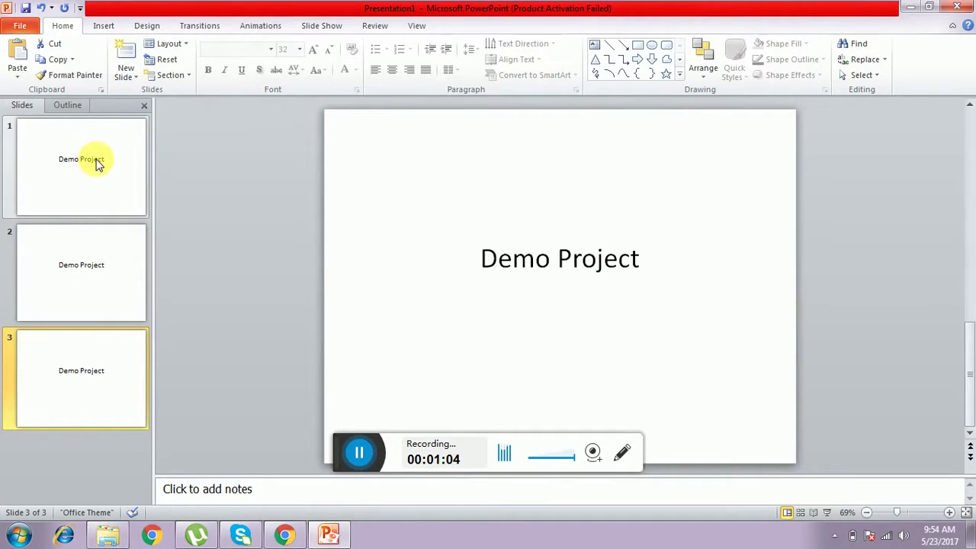
Retitle slide 2 as 'THis is demo 1' and select that title text.
{"action": "left_click", "coordinate": [99, 271]}
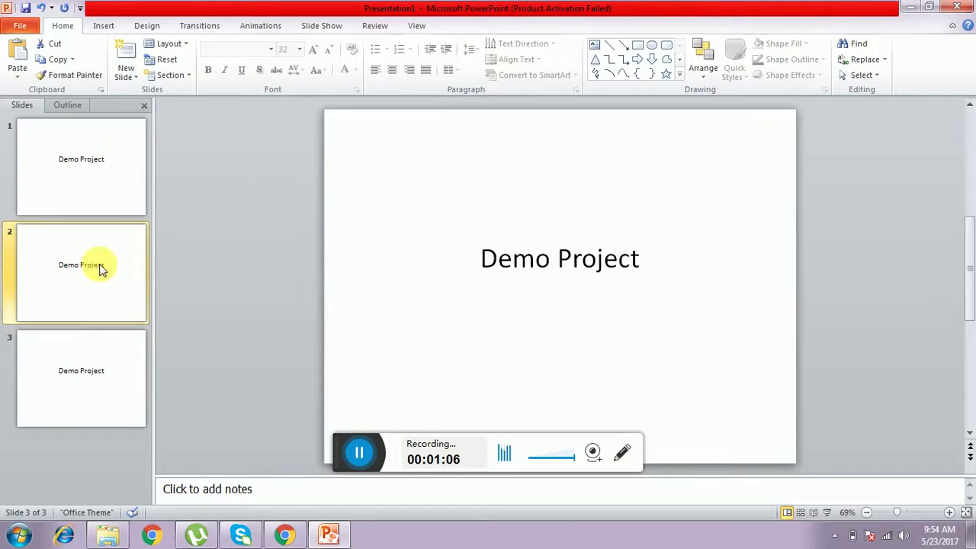
{"action": "left_click", "coordinate": [485, 267]}
{"action": "left_click_drag", "start_coordinate": [488, 271], "coordinate": [588, 276]}
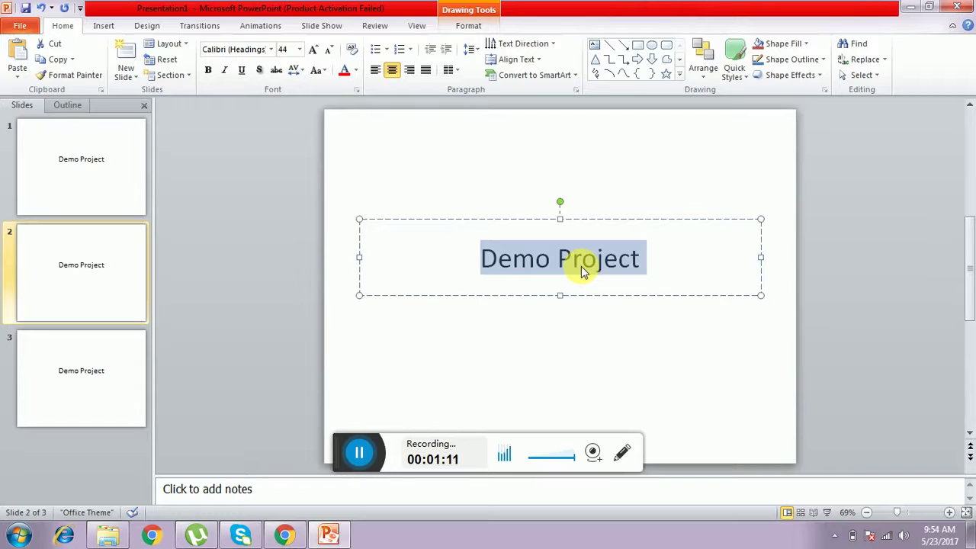
{"action": "type", "text": "THi"}
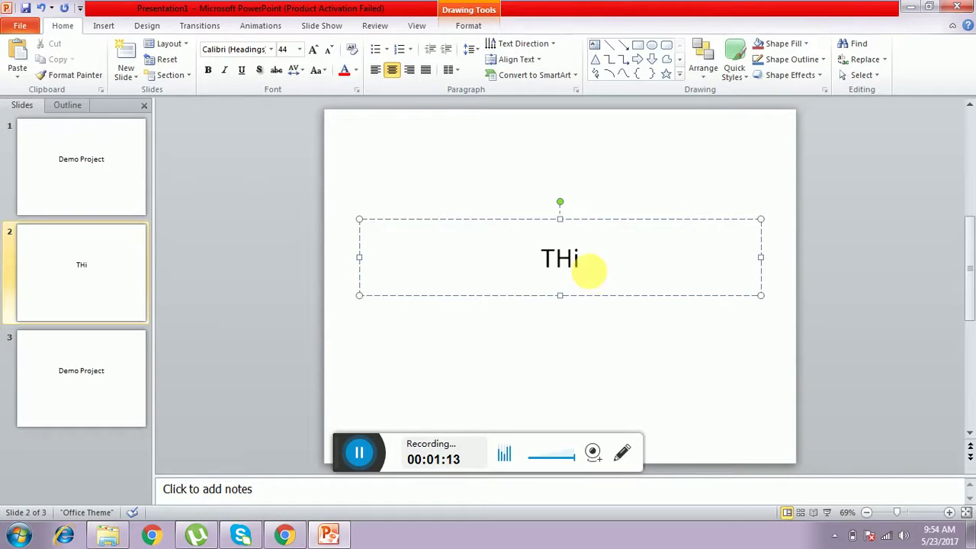
{"action": "type", "text": "s is demo 1"}
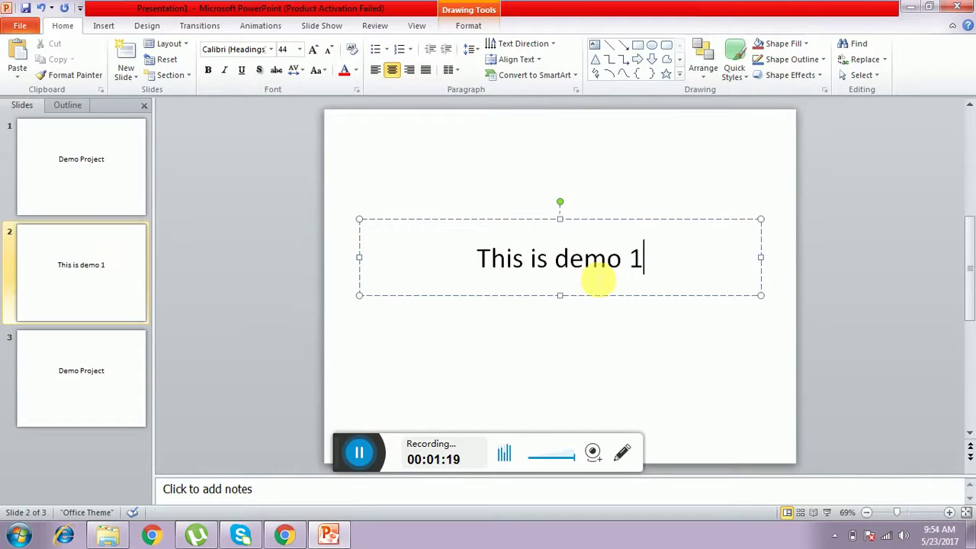
{"action": "left_click_drag", "start_coordinate": [652, 262], "coordinate": [383, 235]}
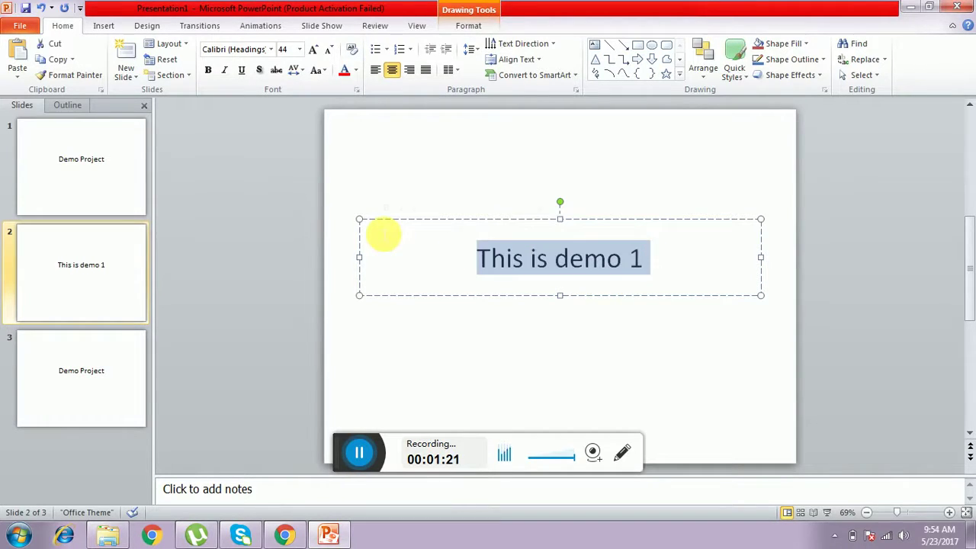
Paste the copied title onto slide 3 and change its trailing 1 to 2.
{"action": "left_click", "coordinate": [125, 369]}
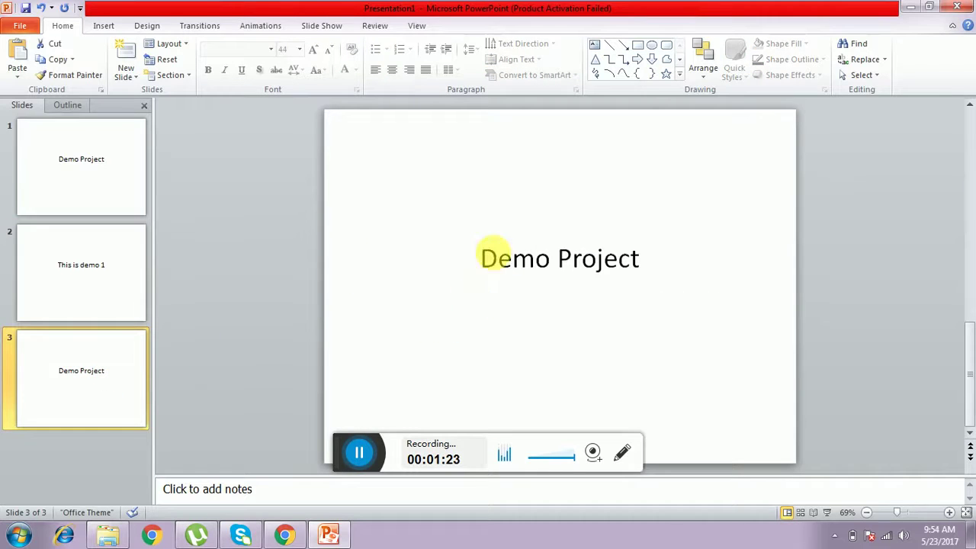
{"action": "left_click", "coordinate": [603, 273]}
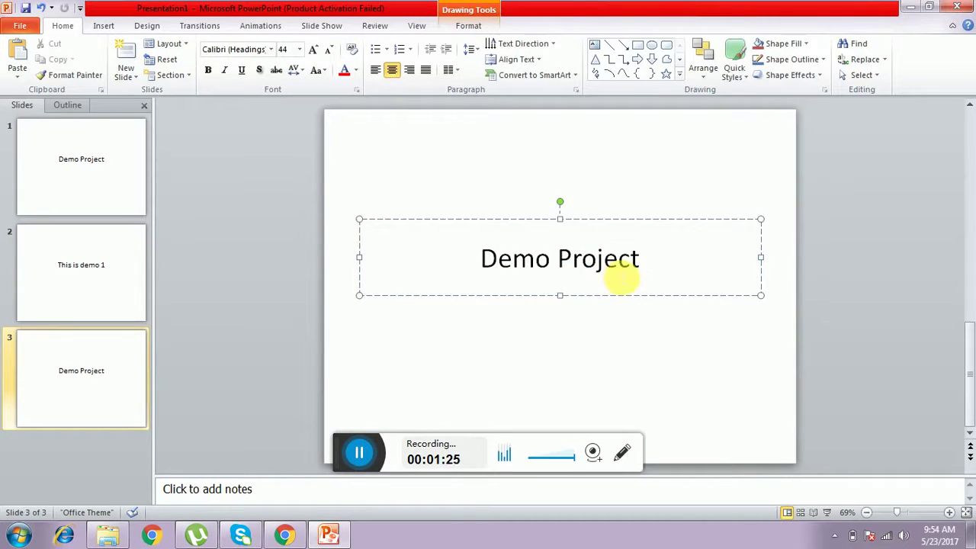
{"action": "left_click_drag", "start_coordinate": [641, 259], "coordinate": [518, 267]}
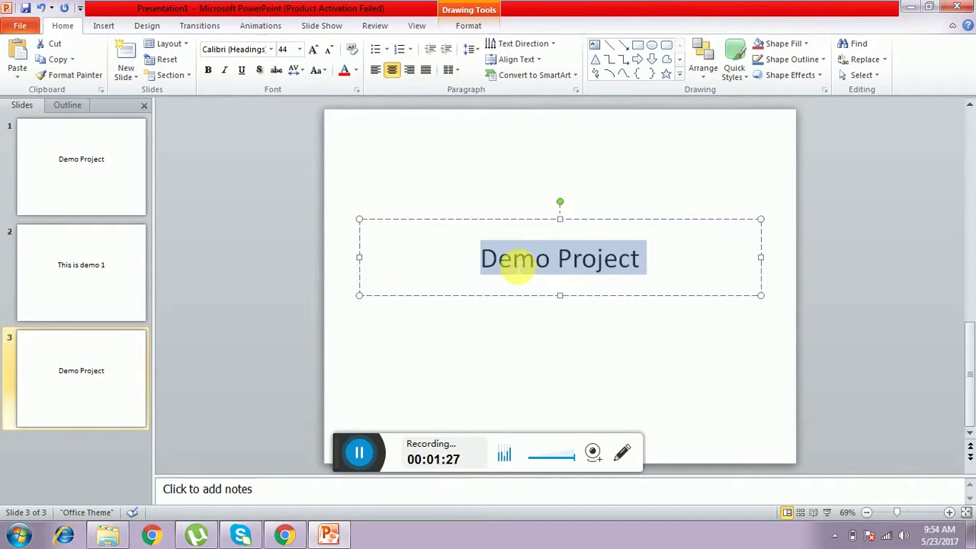
{"action": "key", "text": "ctrl+v"}
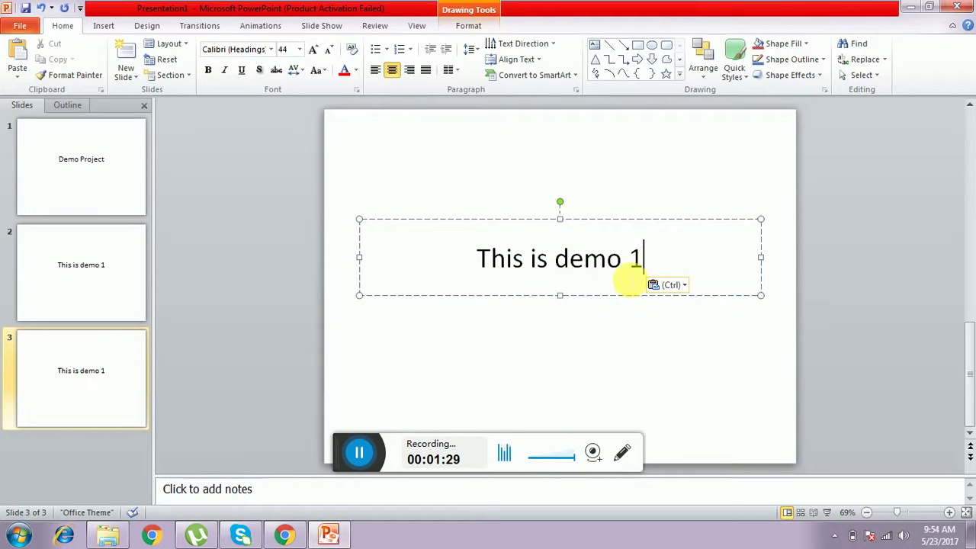
{"action": "left_click_drag", "start_coordinate": [636, 260], "coordinate": [653, 262]}
{"action": "type", "text": "2"}
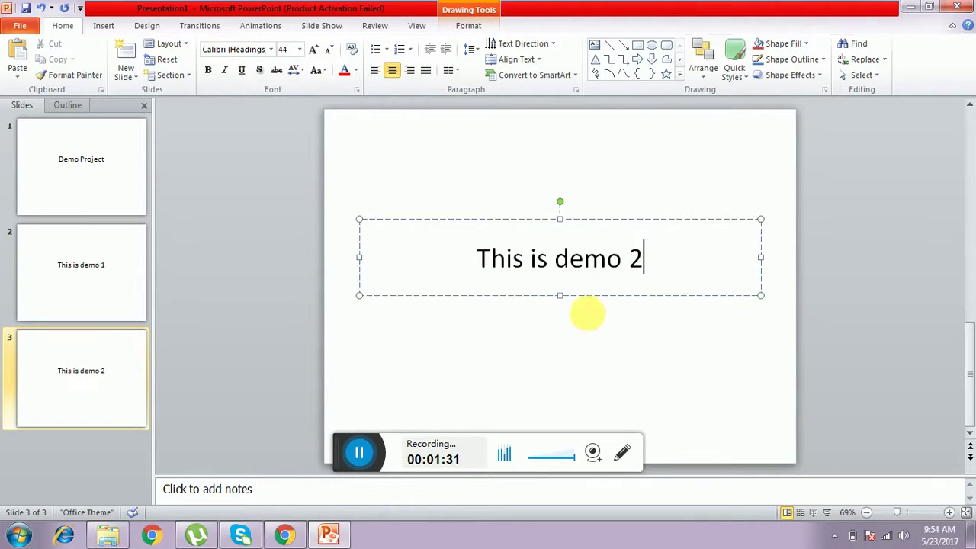
{"action": "left_click", "coordinate": [573, 328]}
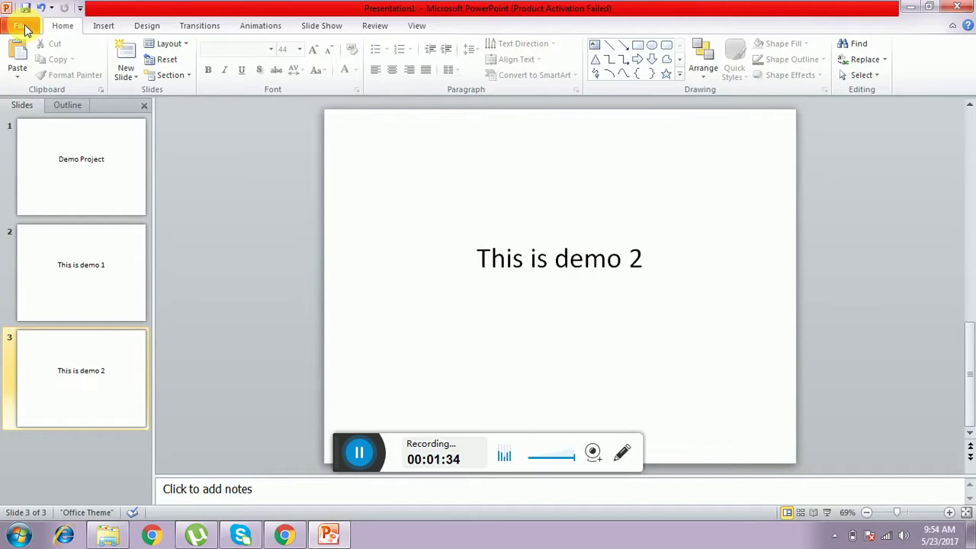
Save the presentation to the Desktop as Demo Project, replacing the existing file, then show slide 1.
{"action": "left_click", "coordinate": [23, 28]}
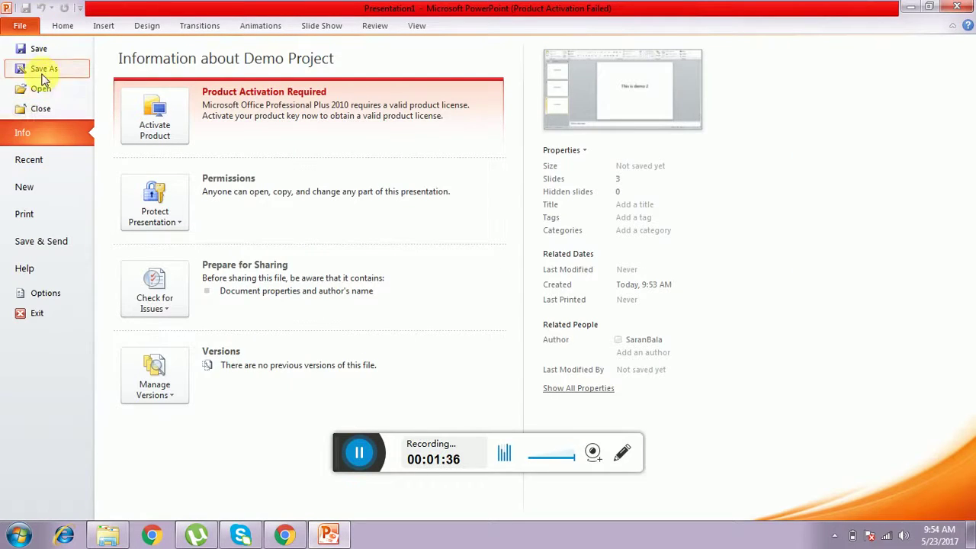
{"action": "left_click", "coordinate": [36, 48]}
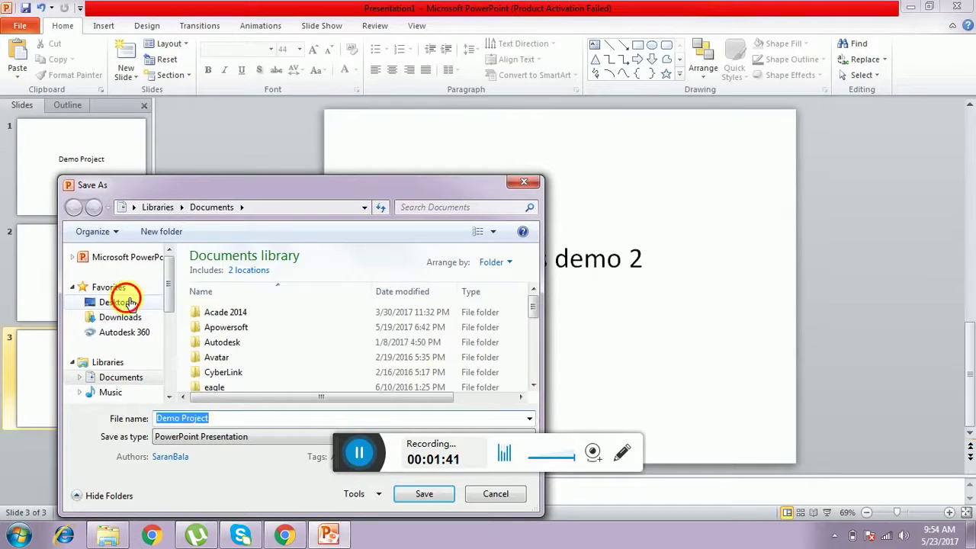
{"action": "left_click", "coordinate": [129, 302]}
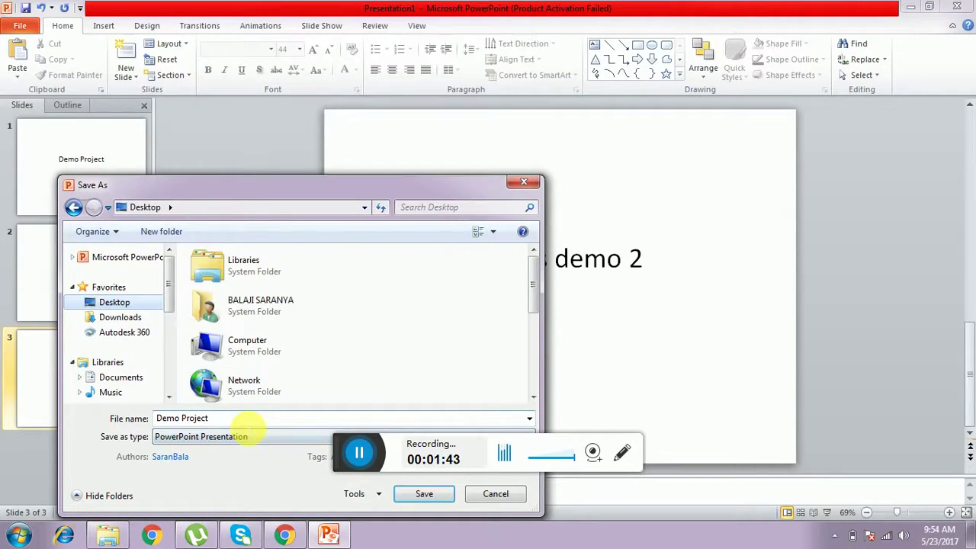
{"action": "left_click", "coordinate": [425, 504]}
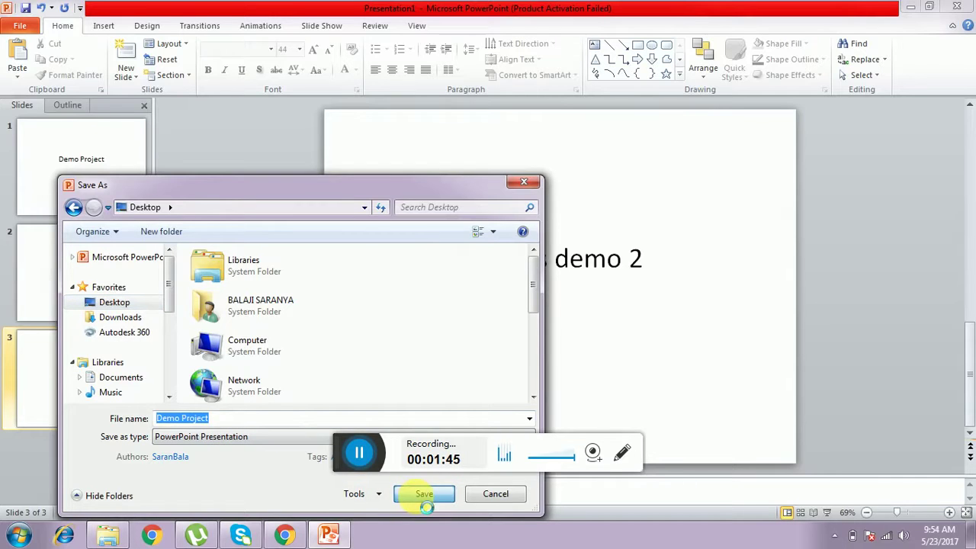
{"action": "left_click", "coordinate": [536, 270]}
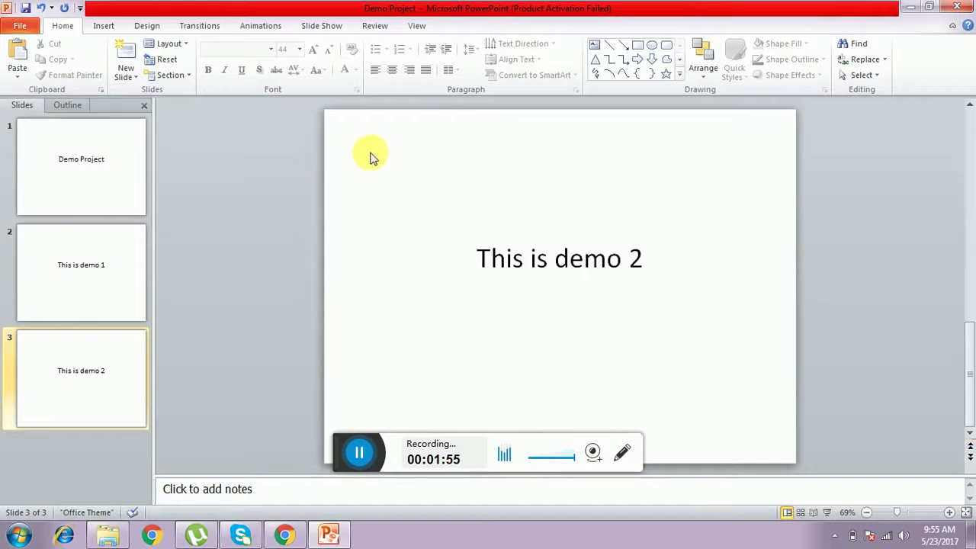
{"action": "left_click", "coordinate": [140, 151]}
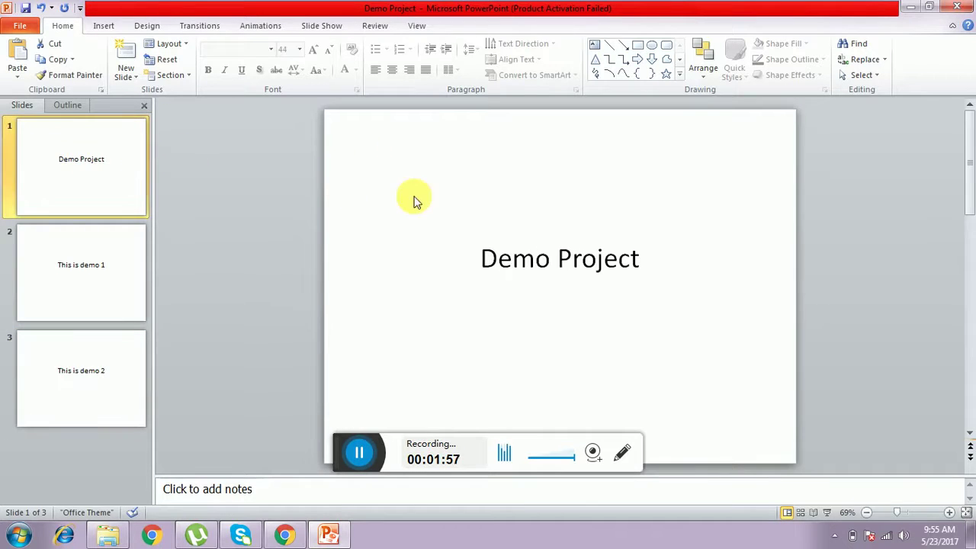
{"action": "left_click", "coordinate": [388, 149]}
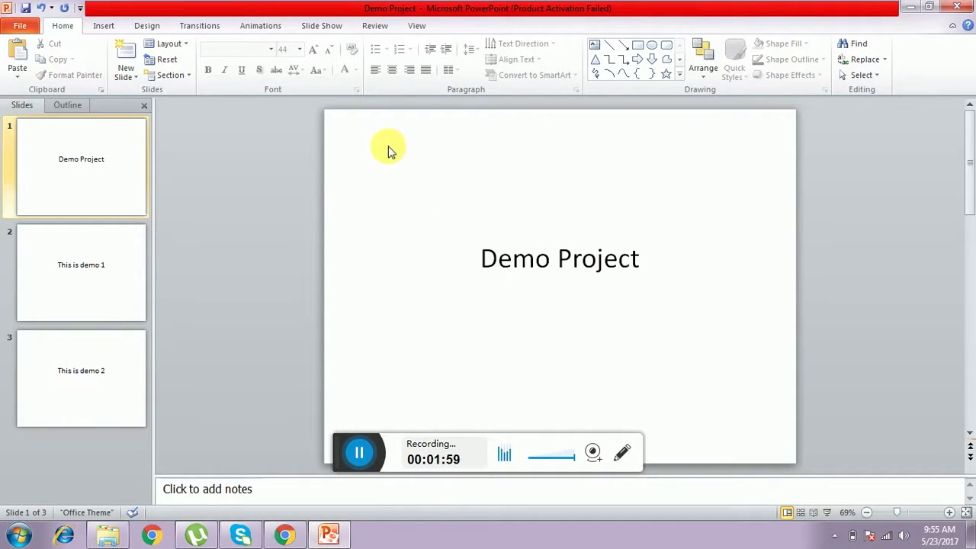
Give slide 1 a Honeycomb transition with 2.00 second duration and preview it in Slide Show.
{"action": "left_click", "coordinate": [215, 30]}
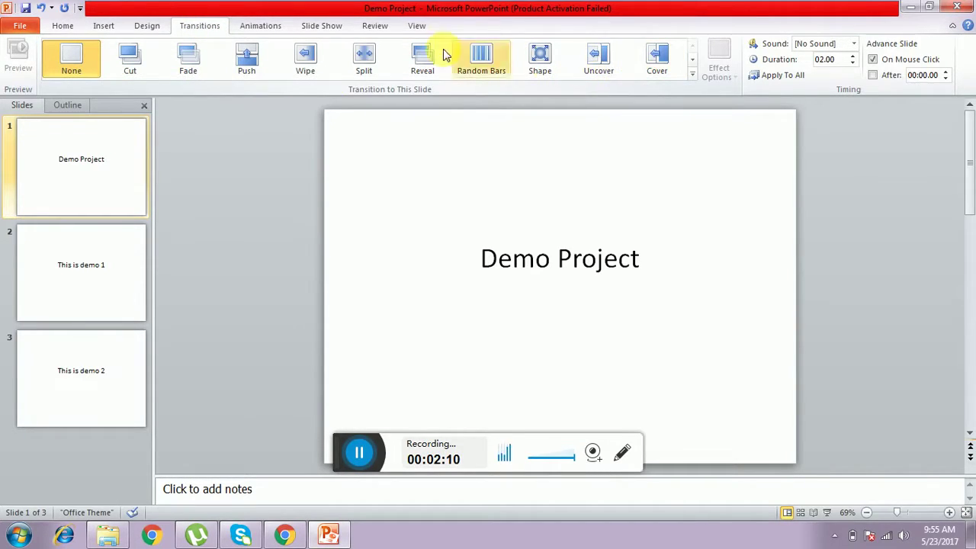
{"action": "left_click", "coordinate": [691, 75]}
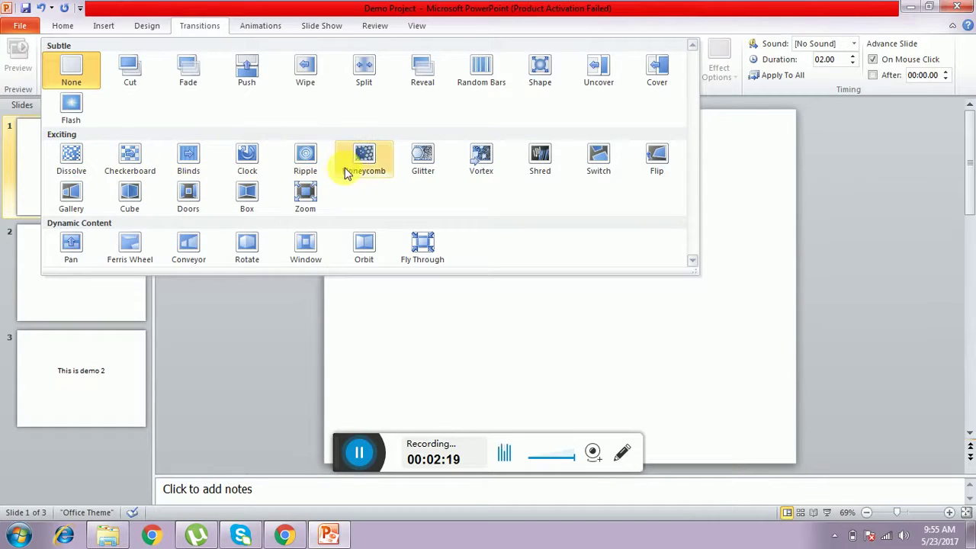
{"action": "left_click", "coordinate": [367, 168]}
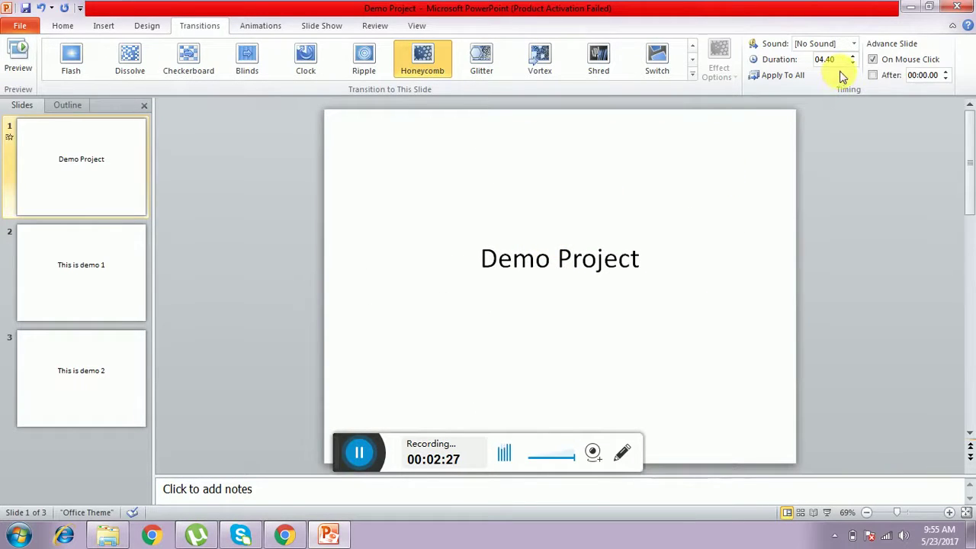
{"action": "left_click", "coordinate": [823, 59]}
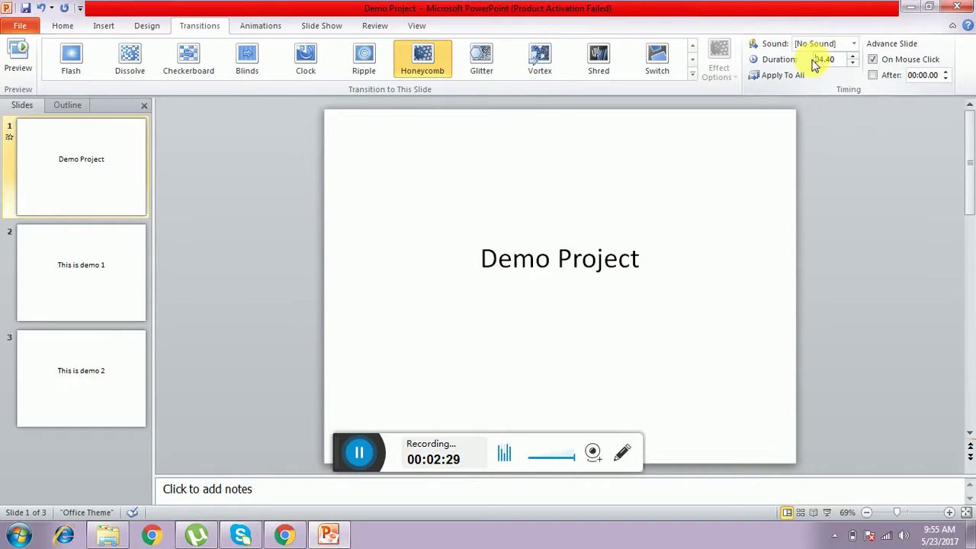
{"action": "type", "text": "2"}
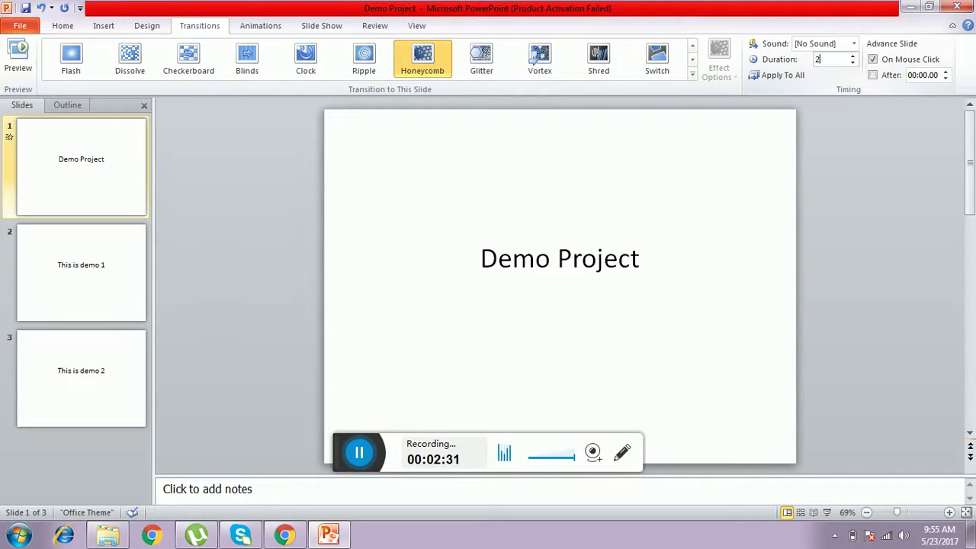
{"action": "type", "text": ".00"}
{"action": "left_click", "coordinate": [828, 516]}
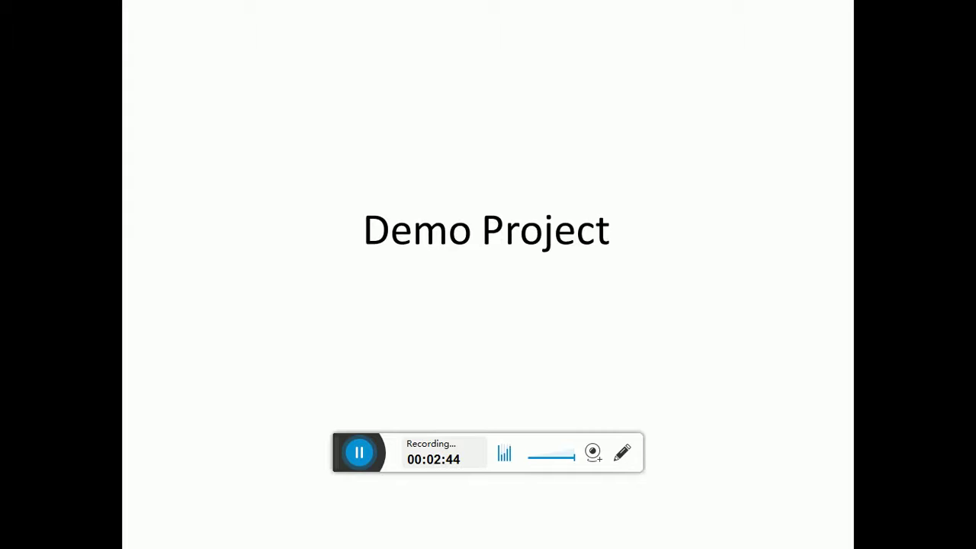
Exit the preview, apply the Honeycomb transition to all slides, and preview slides 1 and 2.
{"action": "key", "text": "Escape"}
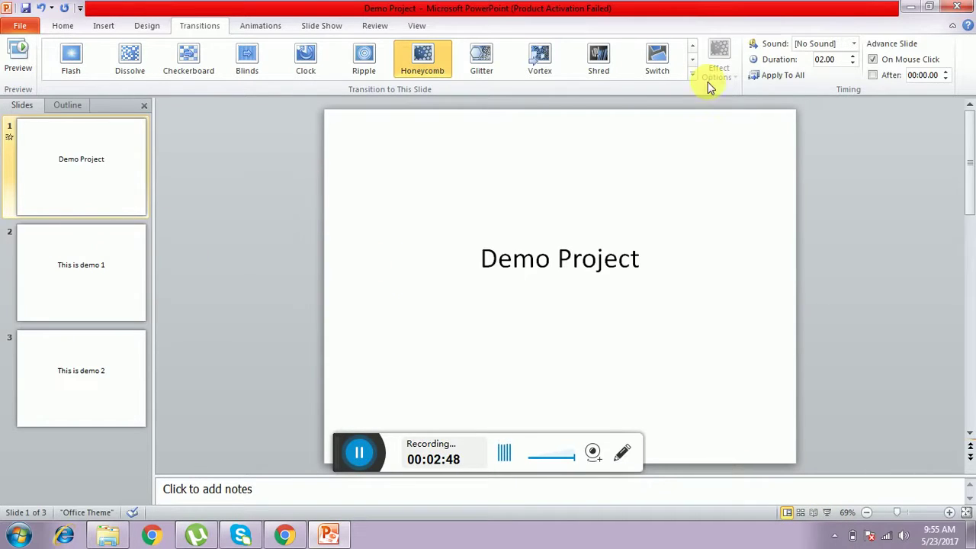
{"action": "left_click", "coordinate": [797, 80]}
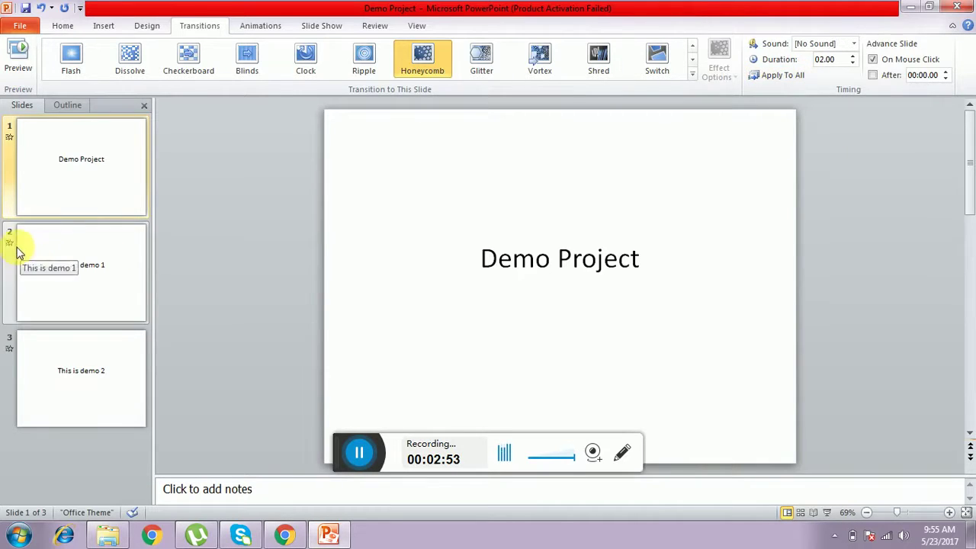
{"action": "left_click", "coordinate": [10, 137]}
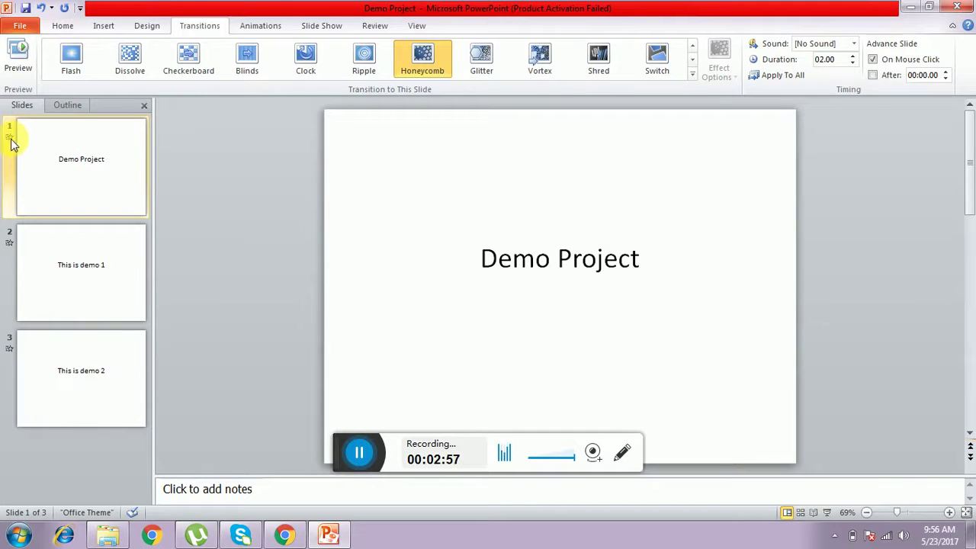
{"action": "left_click", "coordinate": [10, 244]}
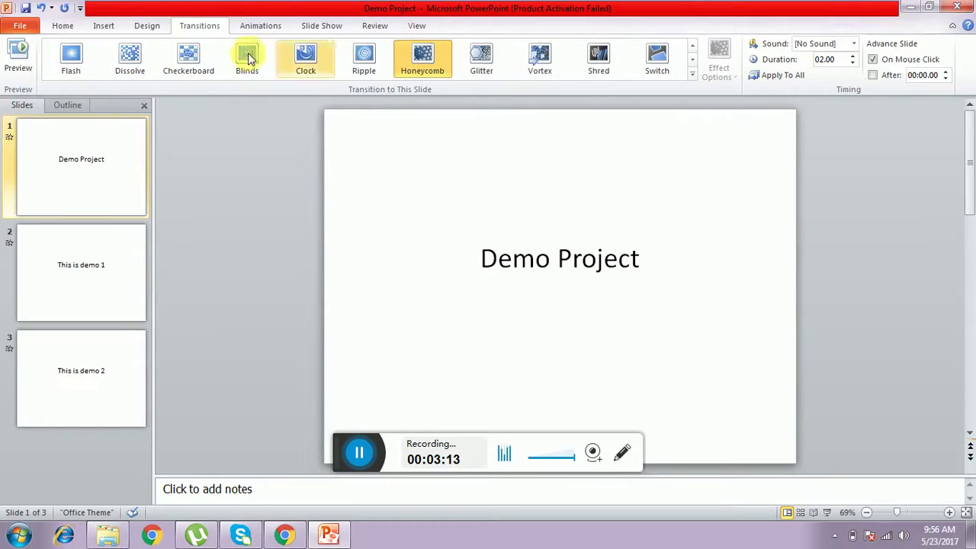
Open the Record Slide Show dialog from the Slide Show tab, then cancel without recording.
{"action": "left_click", "coordinate": [324, 29]}
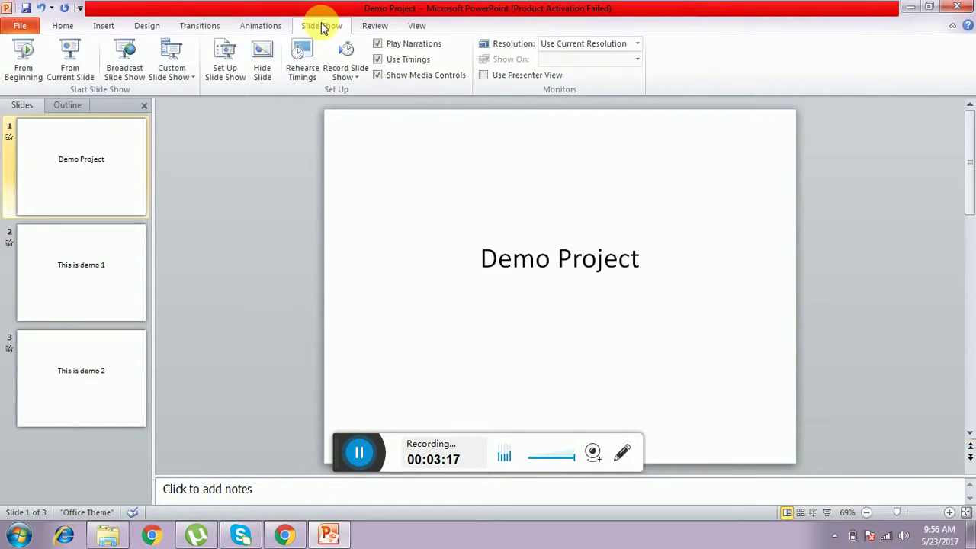
{"action": "left_click", "coordinate": [347, 67]}
{"action": "left_click", "coordinate": [350, 57]}
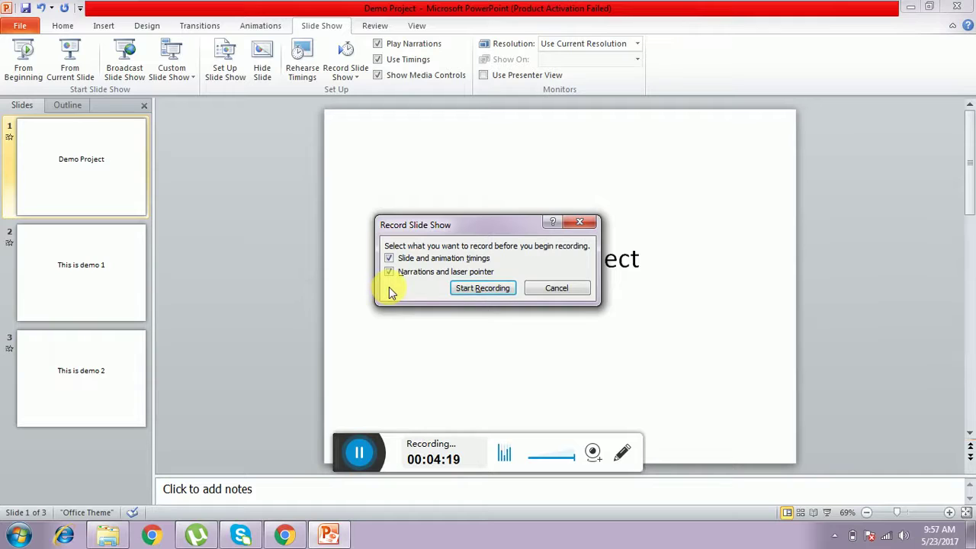
{"action": "left_click", "coordinate": [566, 289]}
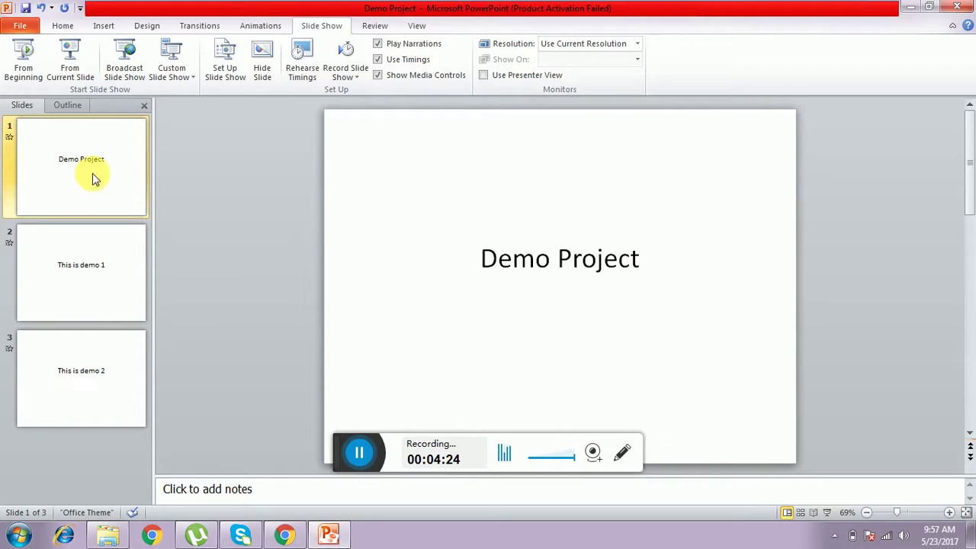
Give slide 1's 'Demo Project' title a Grow/Shrink emphasis animation.
{"action": "left_click", "coordinate": [255, 29]}
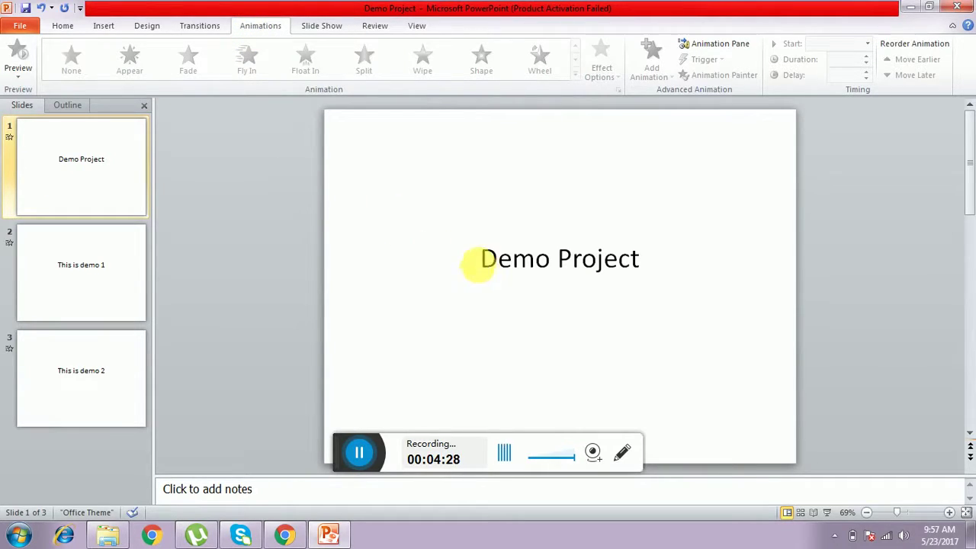
{"action": "left_click_drag", "start_coordinate": [478, 263], "coordinate": [660, 270]}
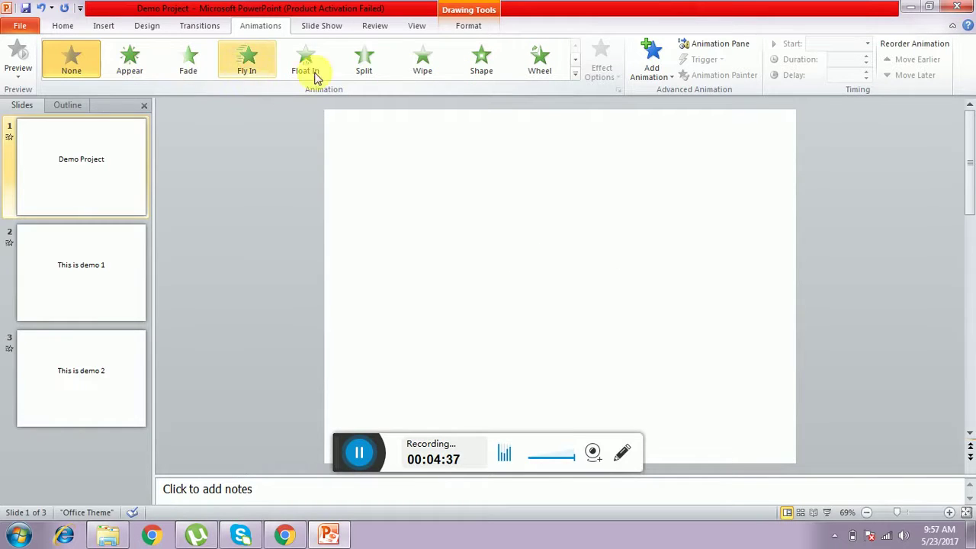
{"action": "left_click", "coordinate": [574, 80]}
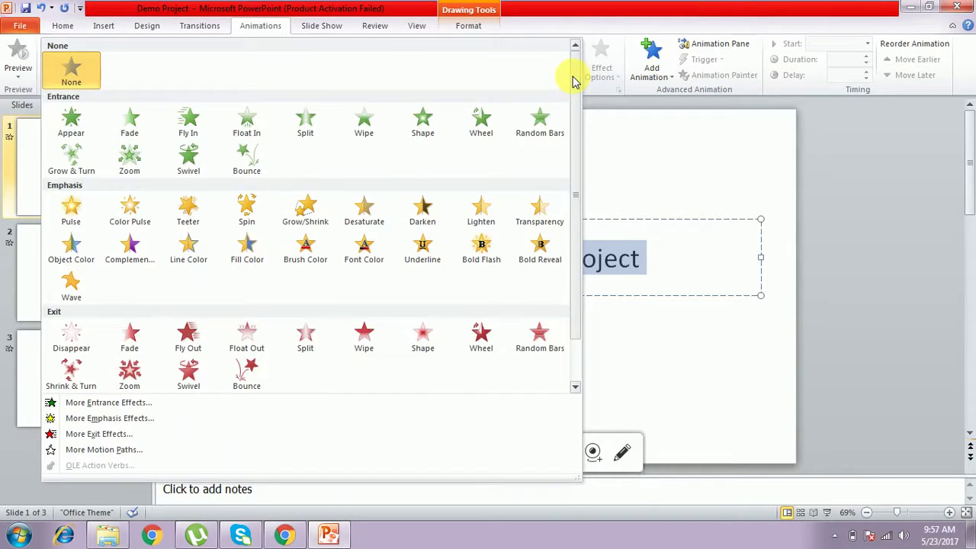
{"action": "left_click", "coordinate": [309, 218]}
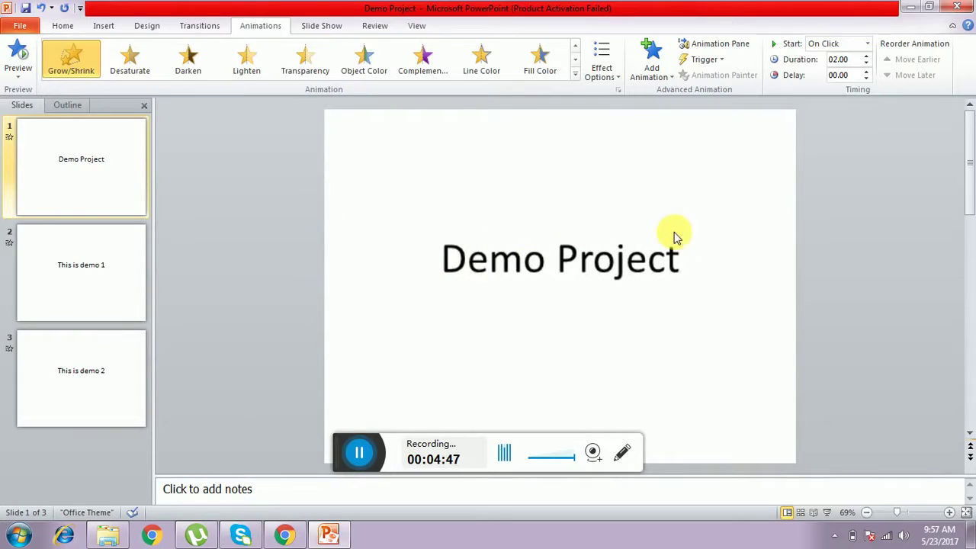
Apply Split to slide 2's 'This is demo 1' and Float In to slide 3's 'This is demo 2'.
{"action": "left_click", "coordinate": [78, 285]}
{"action": "left_click_drag", "start_coordinate": [481, 259], "coordinate": [648, 255]}
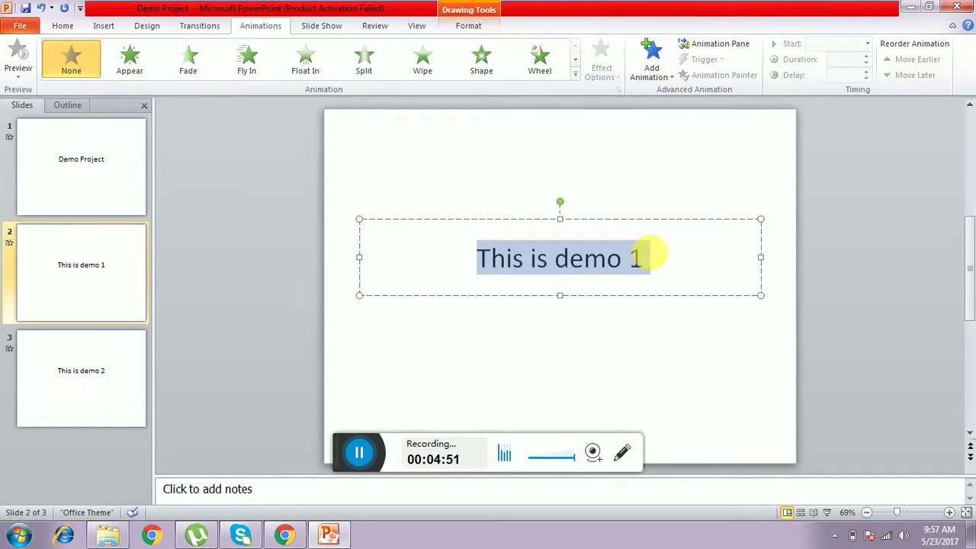
{"action": "left_click", "coordinate": [367, 65]}
{"action": "left_click", "coordinate": [107, 356]}
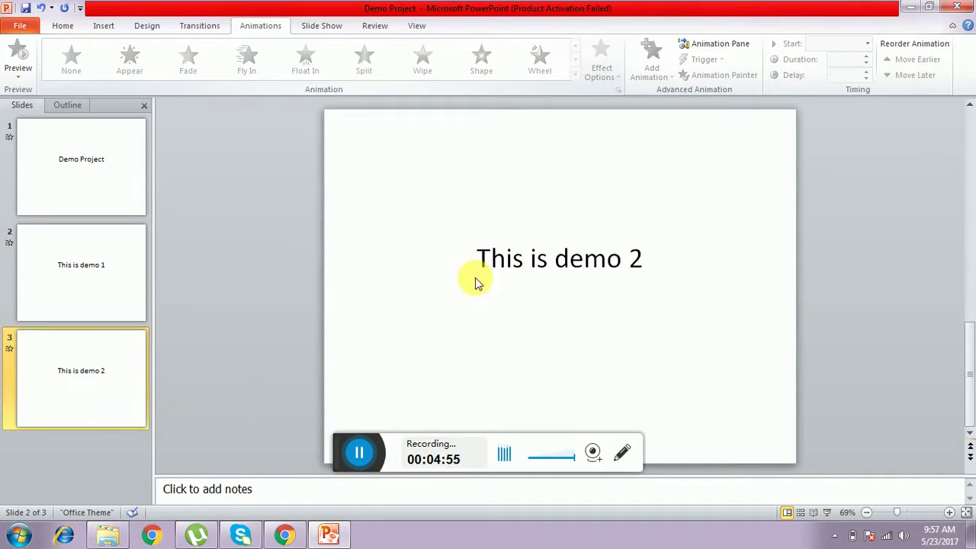
{"action": "left_click_drag", "start_coordinate": [480, 260], "coordinate": [663, 273]}
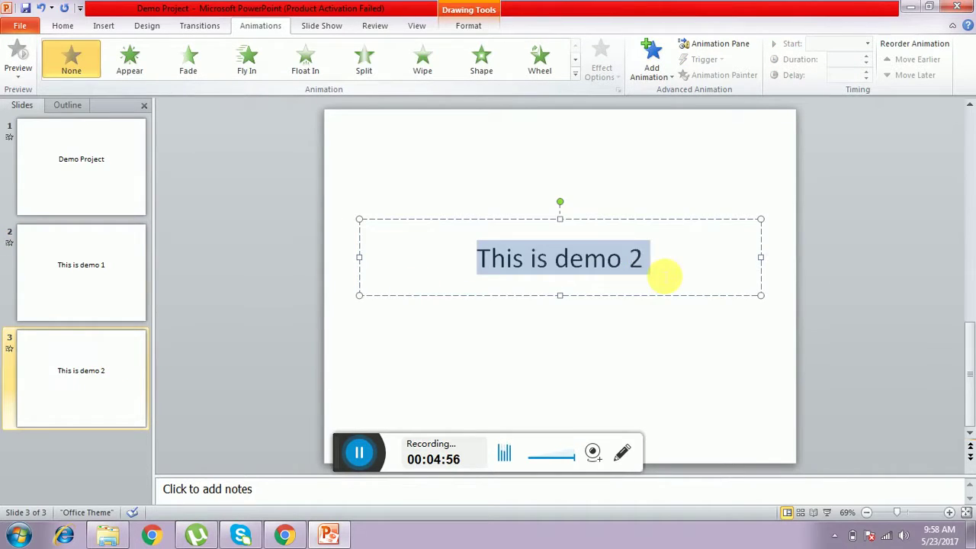
{"action": "left_click", "coordinate": [305, 61]}
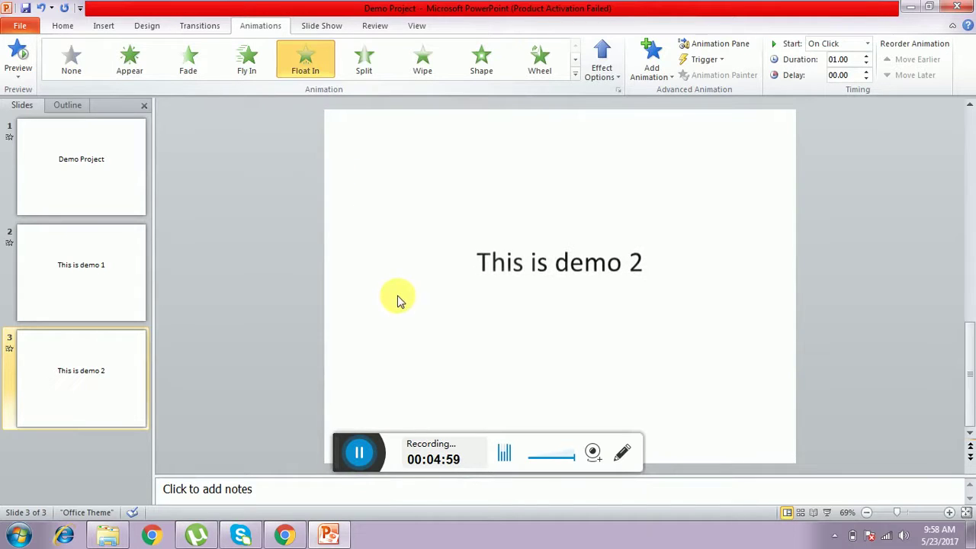
Check each slide's animation, ending back on slide 1.
{"action": "left_click", "coordinate": [126, 162]}
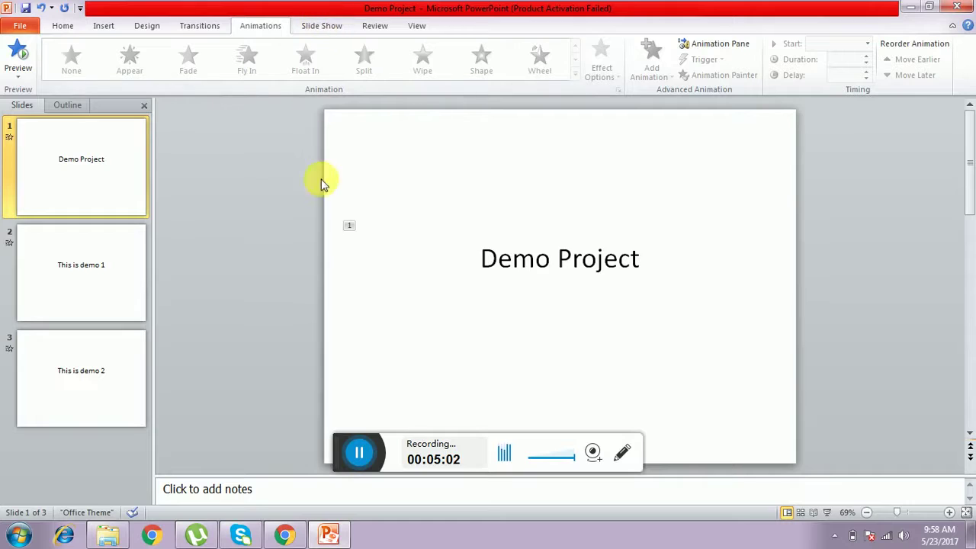
{"action": "left_click", "coordinate": [115, 270]}
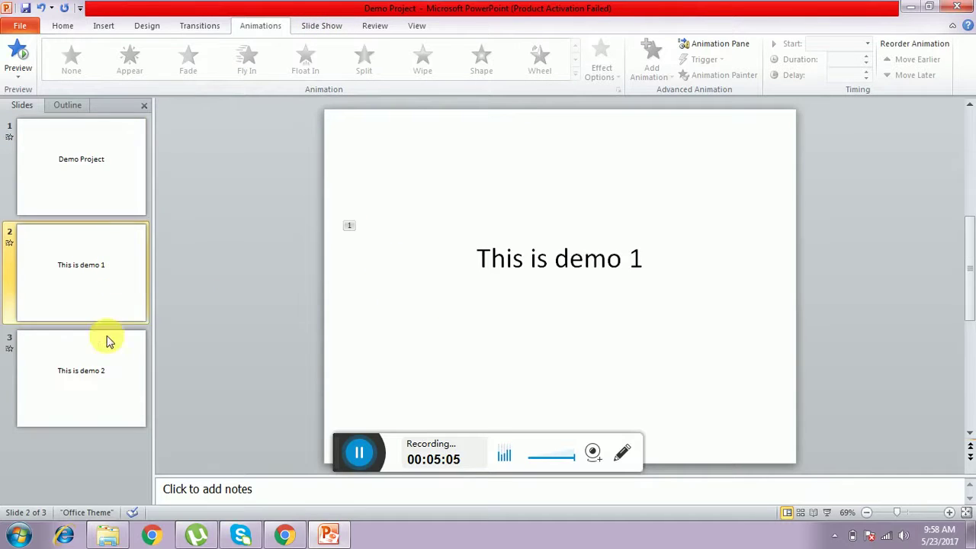
{"action": "left_click", "coordinate": [111, 386]}
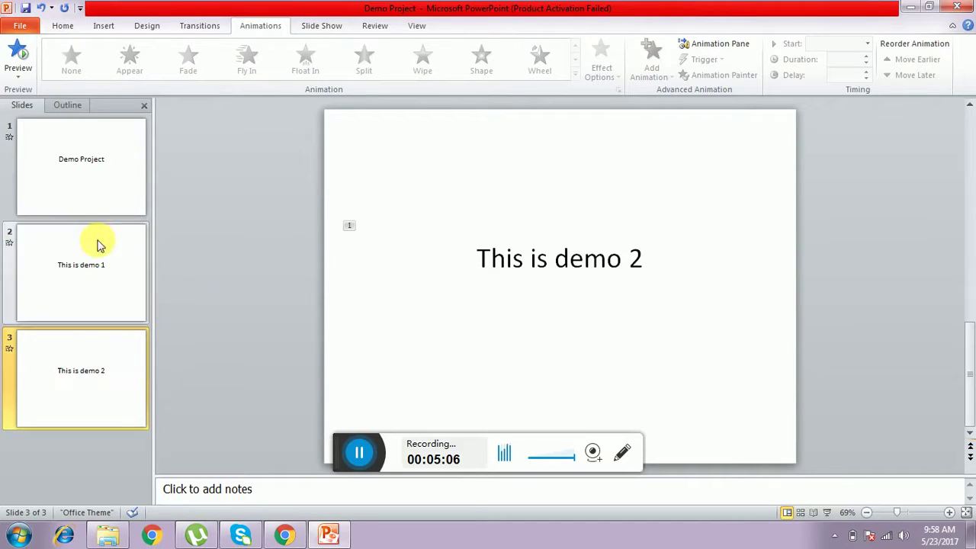
{"action": "left_click", "coordinate": [109, 182]}
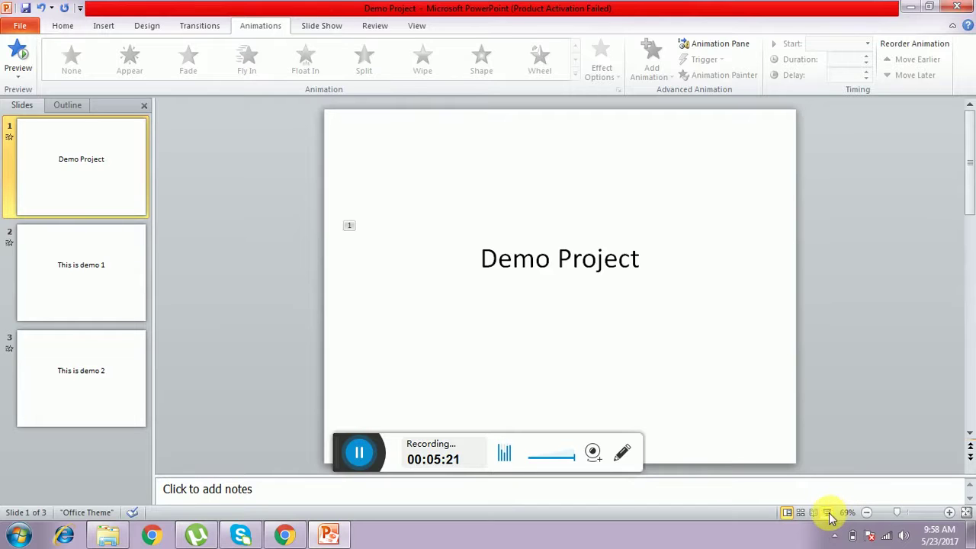
{"action": "left_click", "coordinate": [828, 514]}
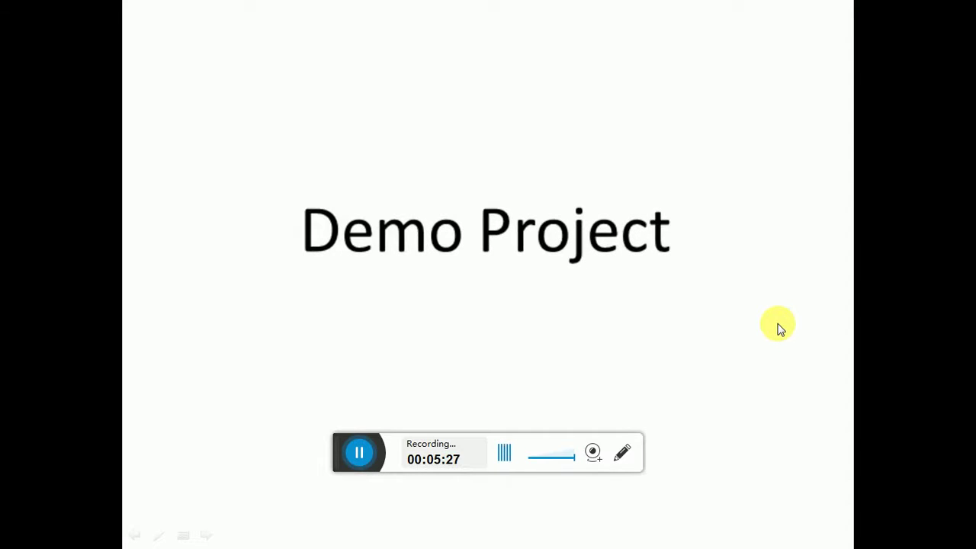
{"action": "left_click", "coordinate": [790, 333]}
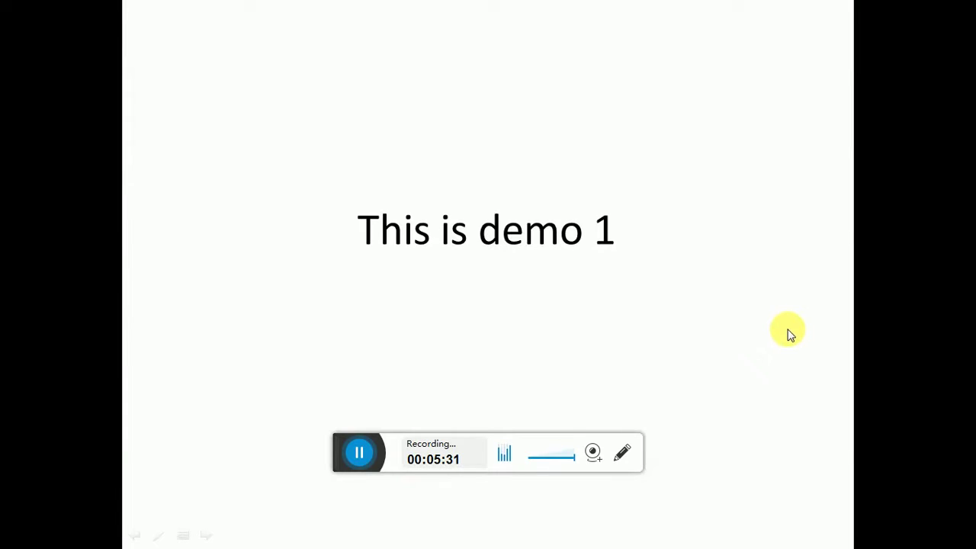
{"action": "left_click", "coordinate": [789, 333]}
{"action": "left_click", "coordinate": [790, 333]}
{"action": "left_click", "coordinate": [787, 329]}
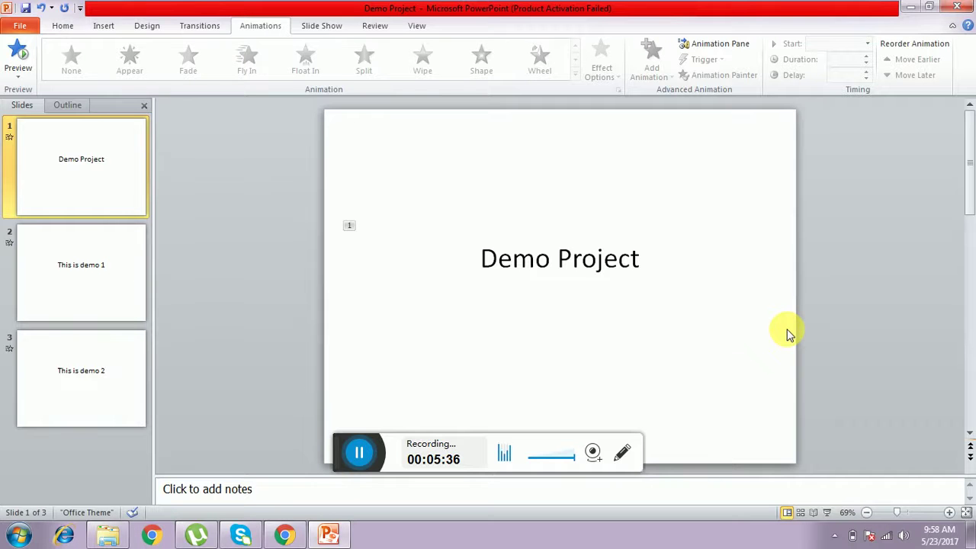
Open the Record Slide Show dialog with slide and animation timings and narrations ticked.
{"action": "left_click", "coordinate": [332, 27]}
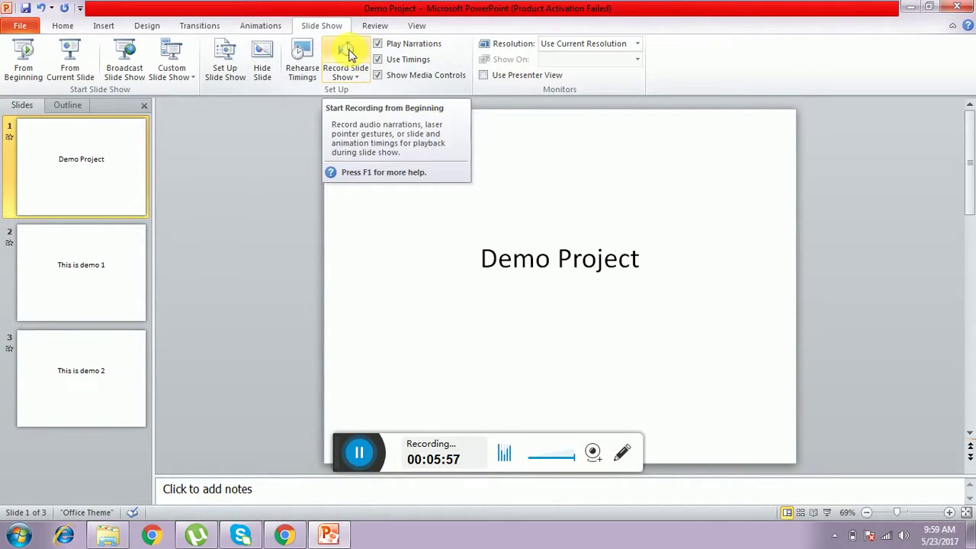
{"action": "left_click", "coordinate": [347, 50]}
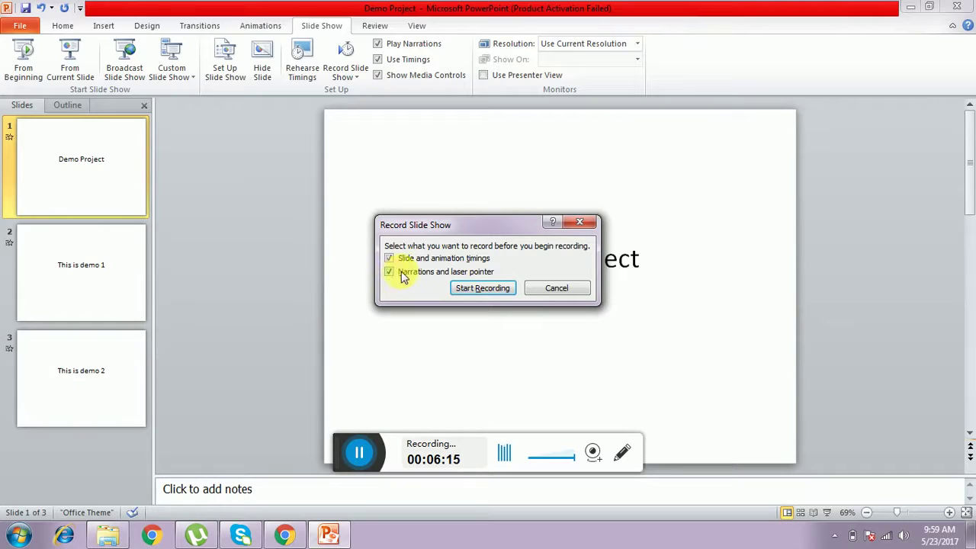
Start recording timings, play the title's grow animation, and advance to slide 2.
{"action": "left_click", "coordinate": [473, 290]}
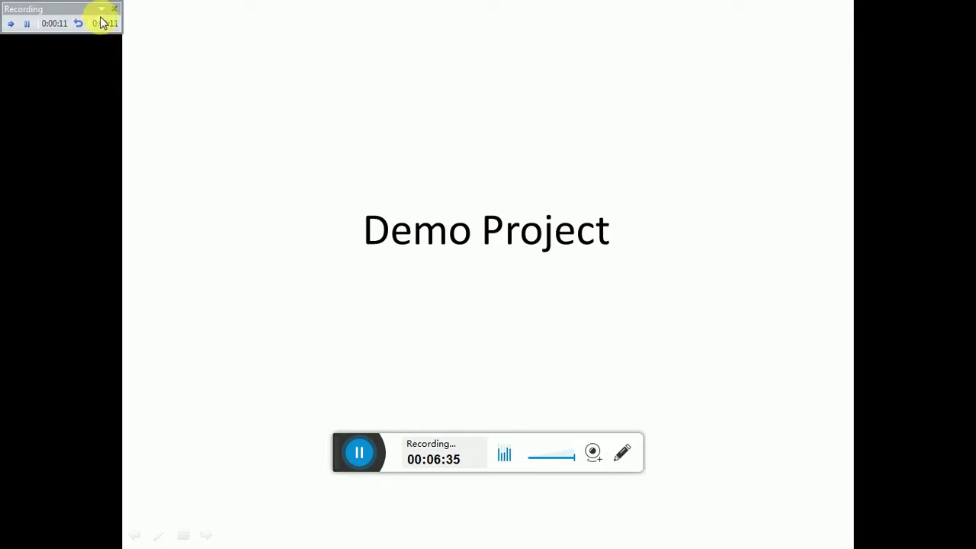
{"action": "left_click", "coordinate": [368, 274]}
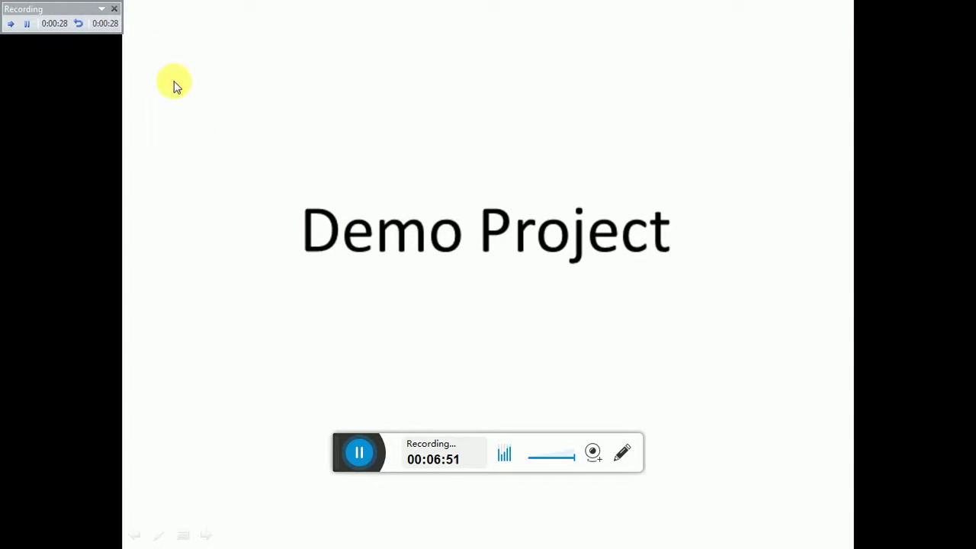
{"action": "left_click", "coordinate": [494, 285]}
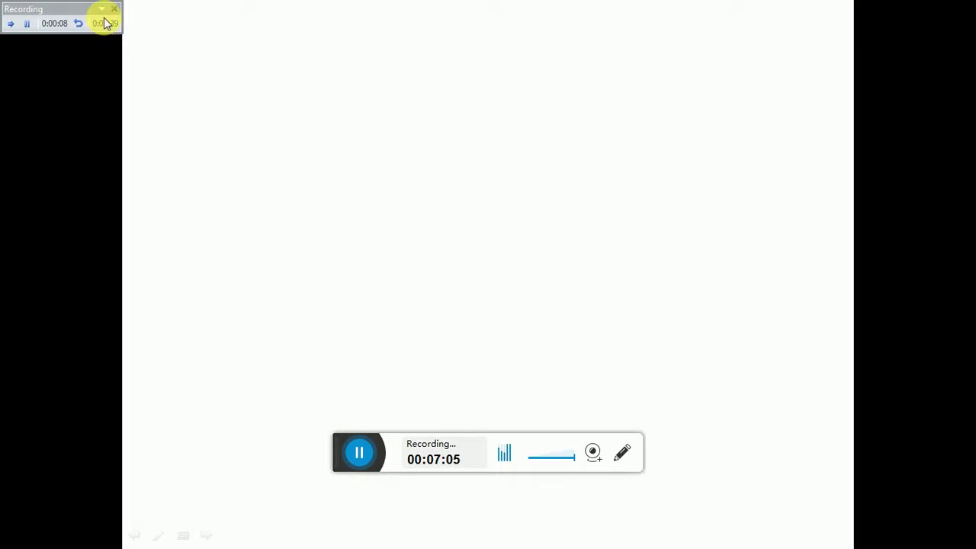
While recording, reveal the 'This is demo 1' text and advance to the third slide.
{"action": "left_click", "coordinate": [436, 255]}
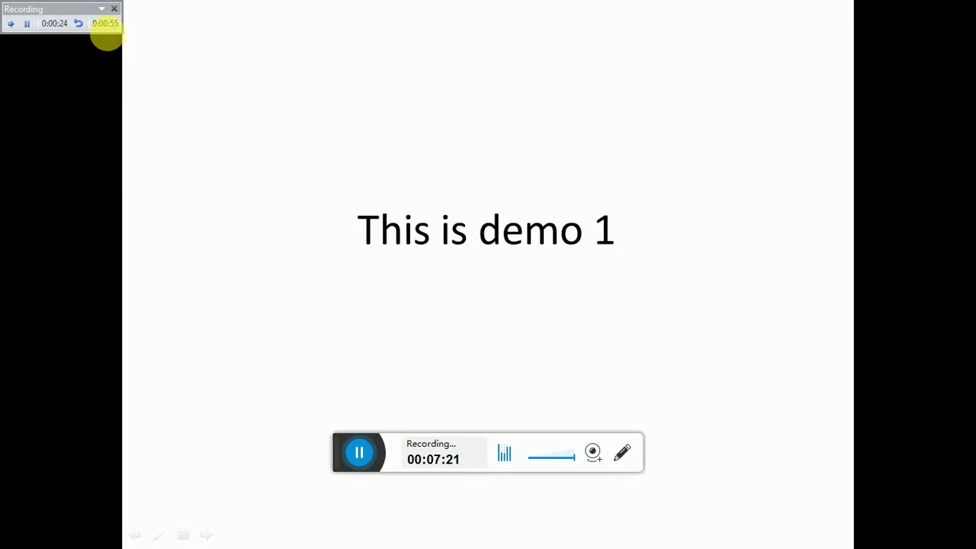
{"action": "left_click", "coordinate": [504, 278]}
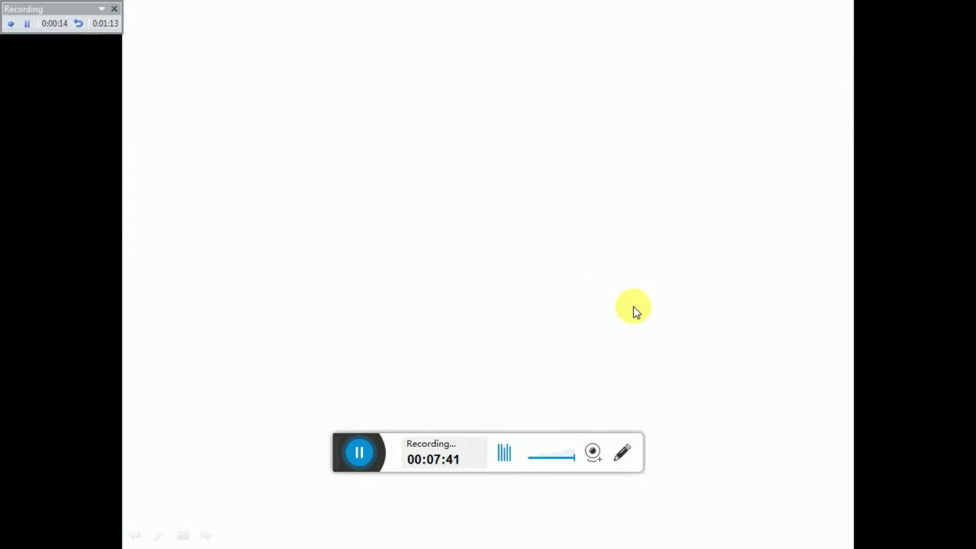
Reveal 'This is demo 2' on slide 3, then end the timing recording.
{"action": "left_click", "coordinate": [600, 286]}
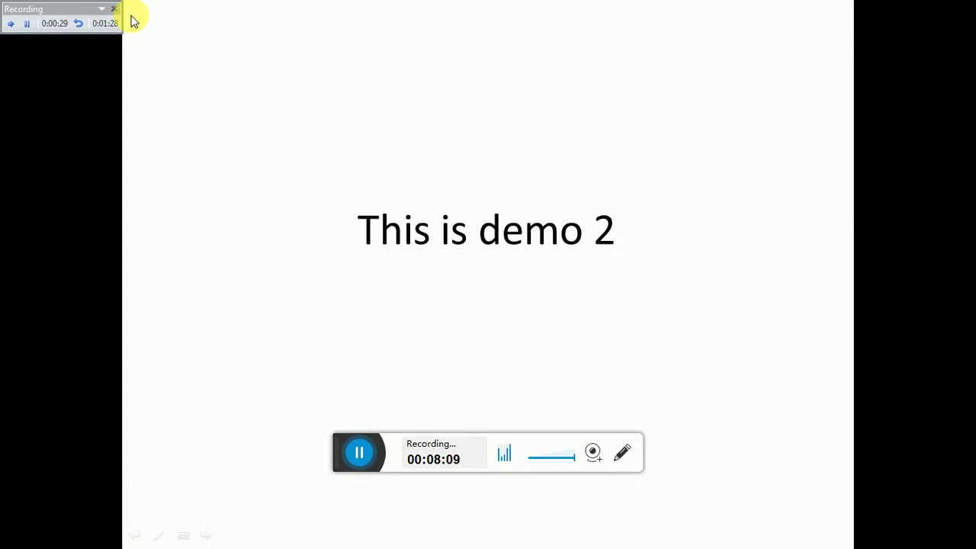
{"action": "left_click", "coordinate": [318, 230]}
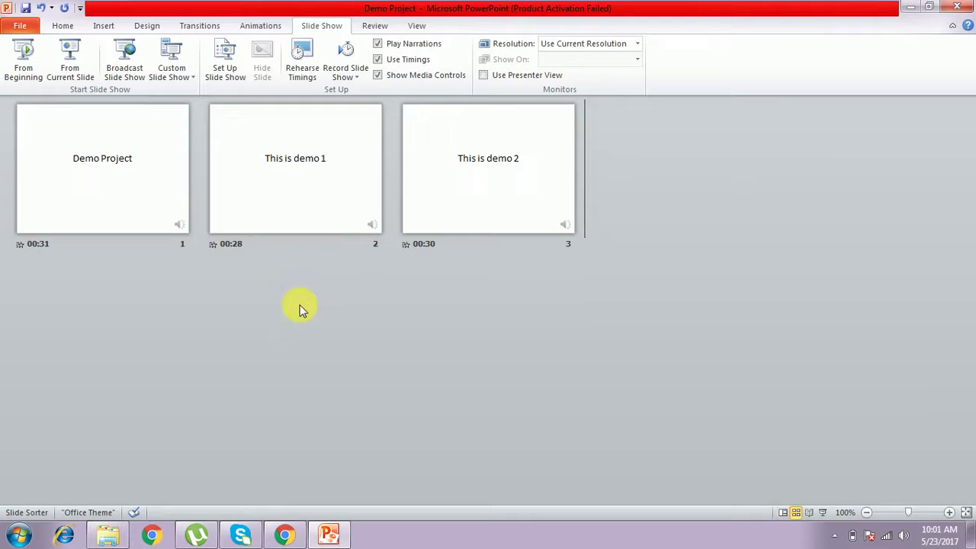
{"action": "left_click", "coordinate": [174, 227]}
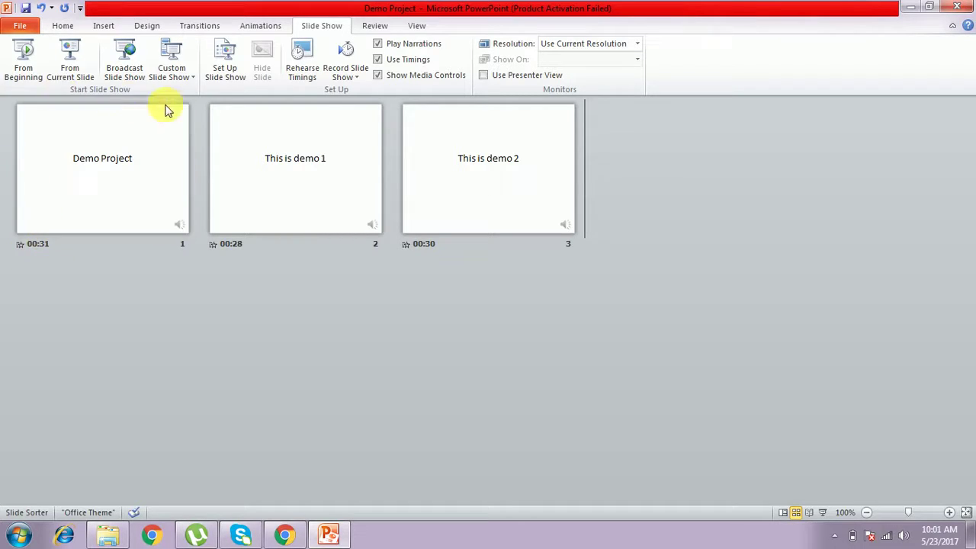
{"action": "left_click", "coordinate": [26, 251]}
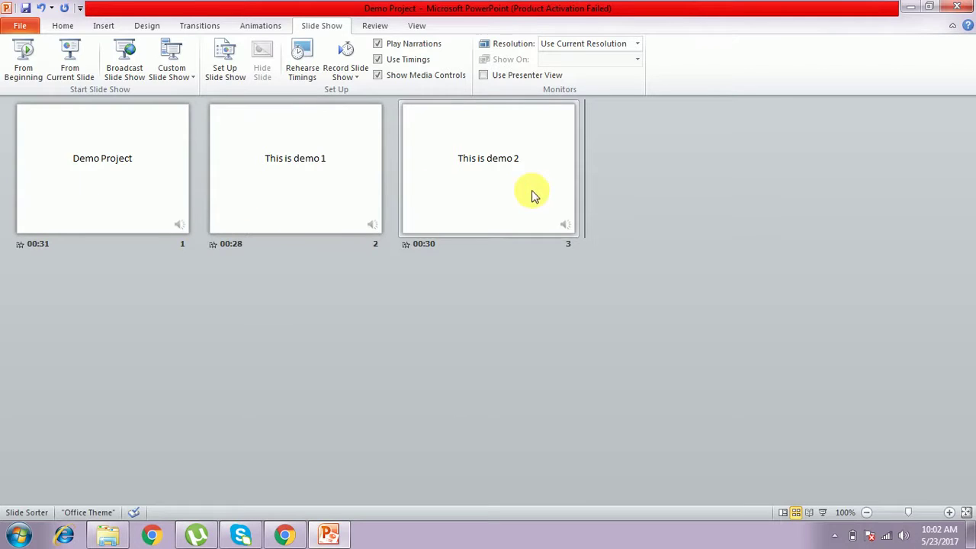
Open the Create a Video export options under File > Save & Send.
{"action": "left_click", "coordinate": [23, 31]}
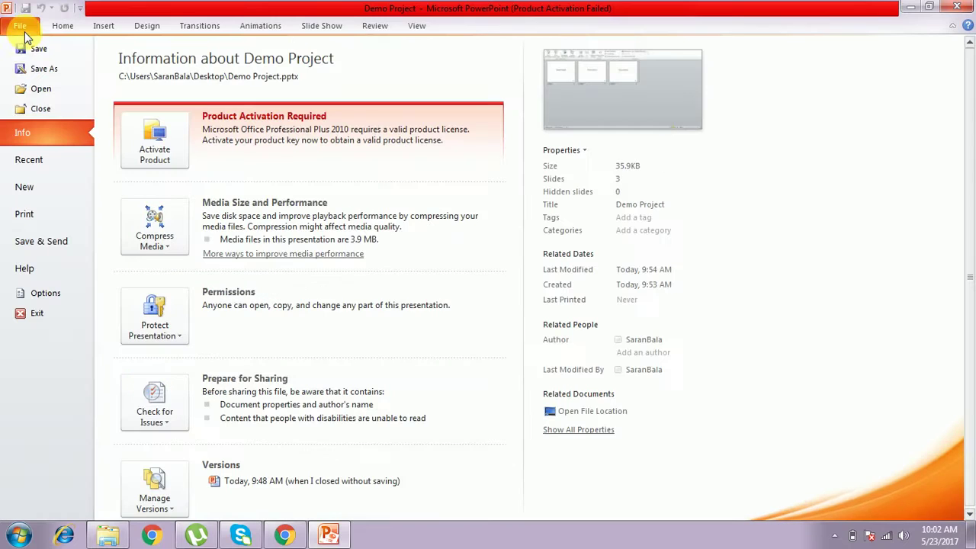
{"action": "left_click", "coordinate": [43, 248]}
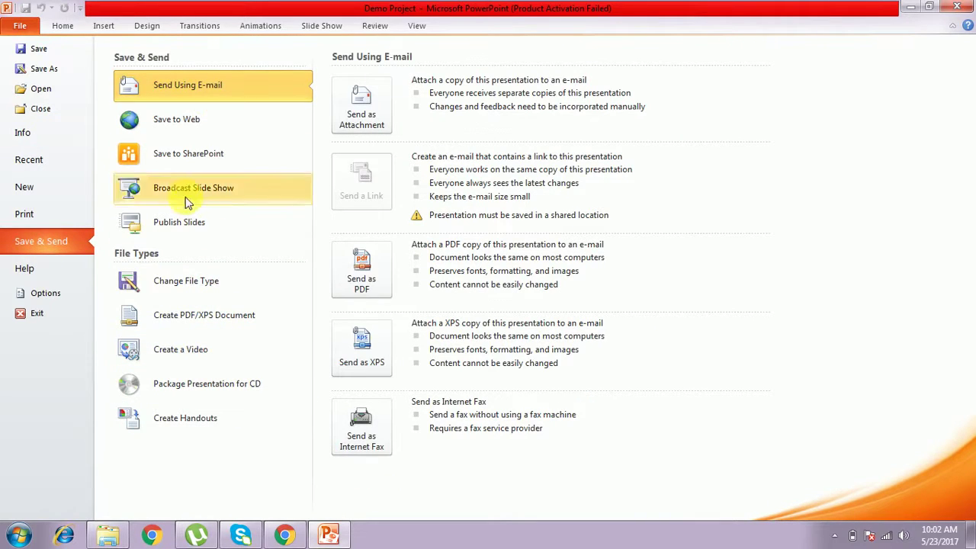
{"action": "left_click", "coordinate": [185, 356]}
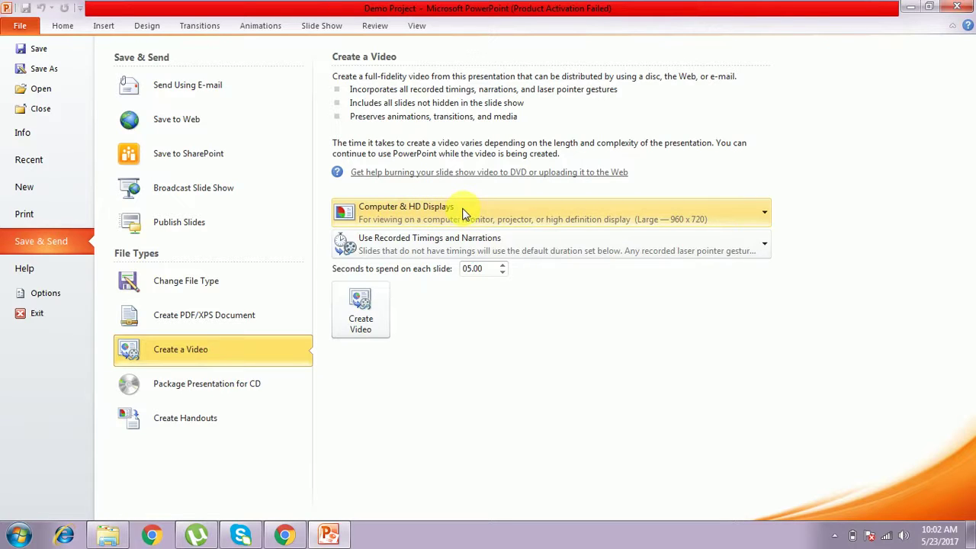
{"action": "left_click", "coordinate": [433, 219]}
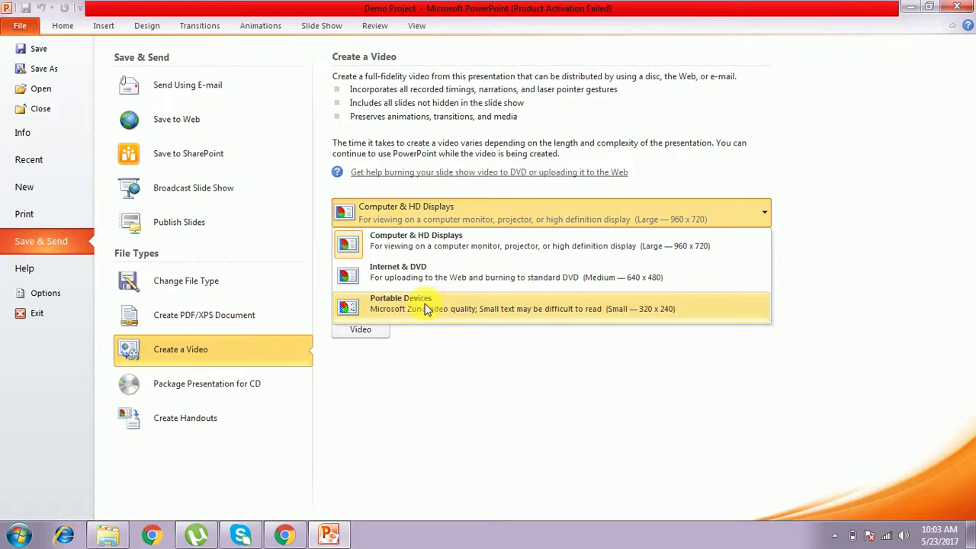
Keep Computer & HD Displays quality and set the video to Use Recorded Timings and Narrations.
{"action": "left_click", "coordinate": [431, 244]}
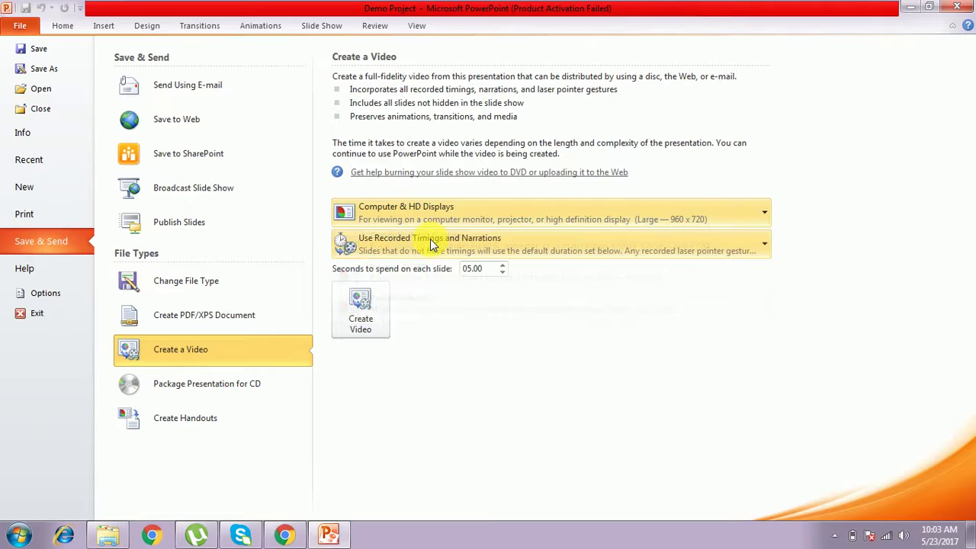
{"action": "left_click", "coordinate": [421, 244]}
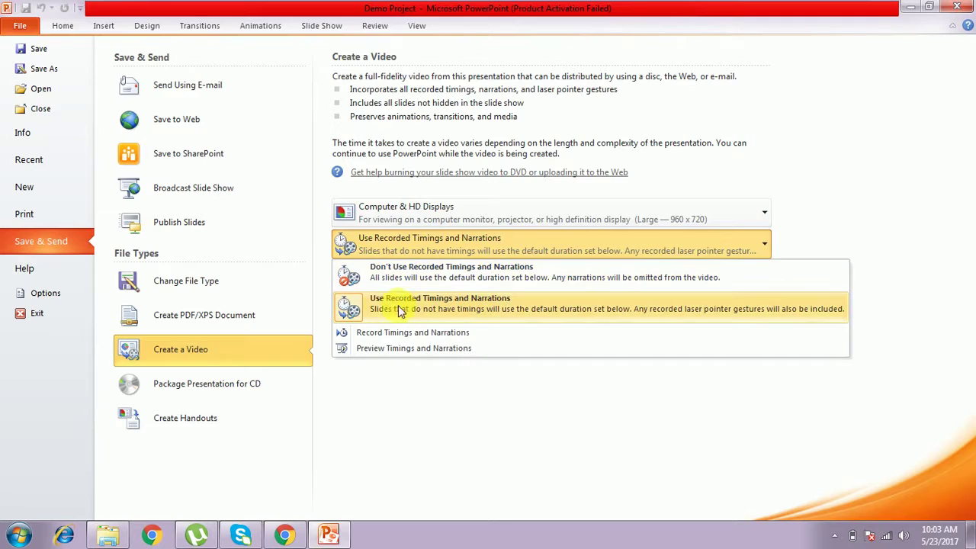
{"action": "left_click", "coordinate": [451, 314]}
Preview the recorded timings and narrations, then exit the preview show.
{"action": "left_click", "coordinate": [488, 253]}
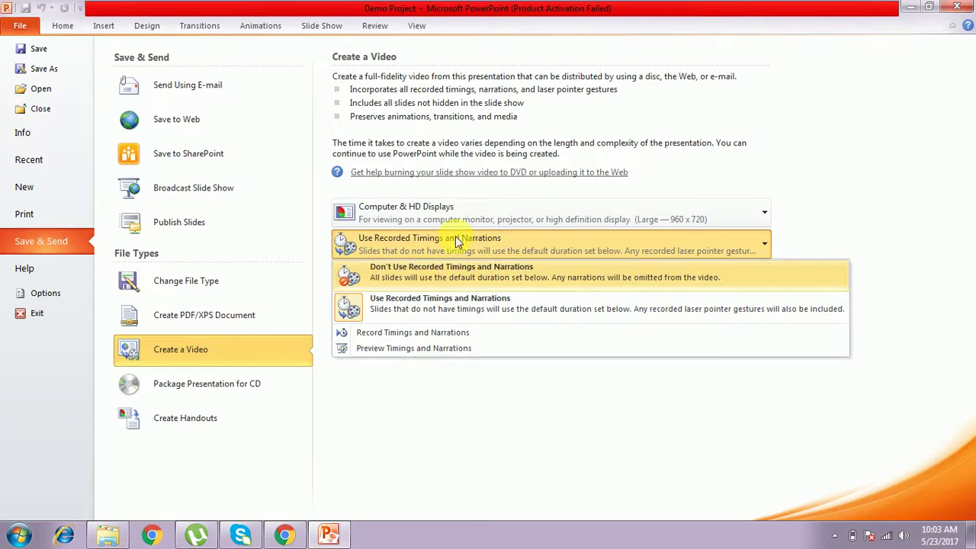
{"action": "left_click", "coordinate": [436, 353]}
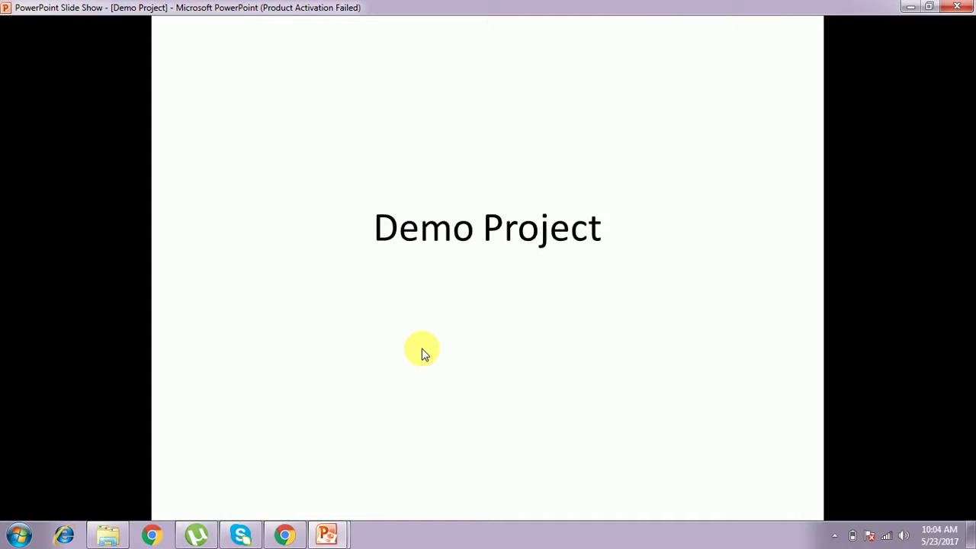
{"action": "key", "text": "Escape"}
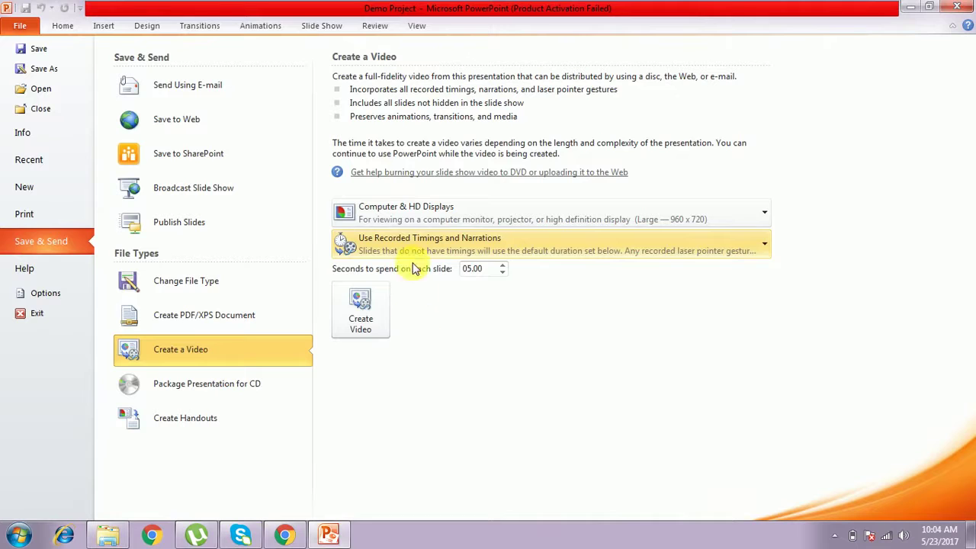
Start Create Video and pick Desktop as the save location.
{"action": "left_click", "coordinate": [361, 319]}
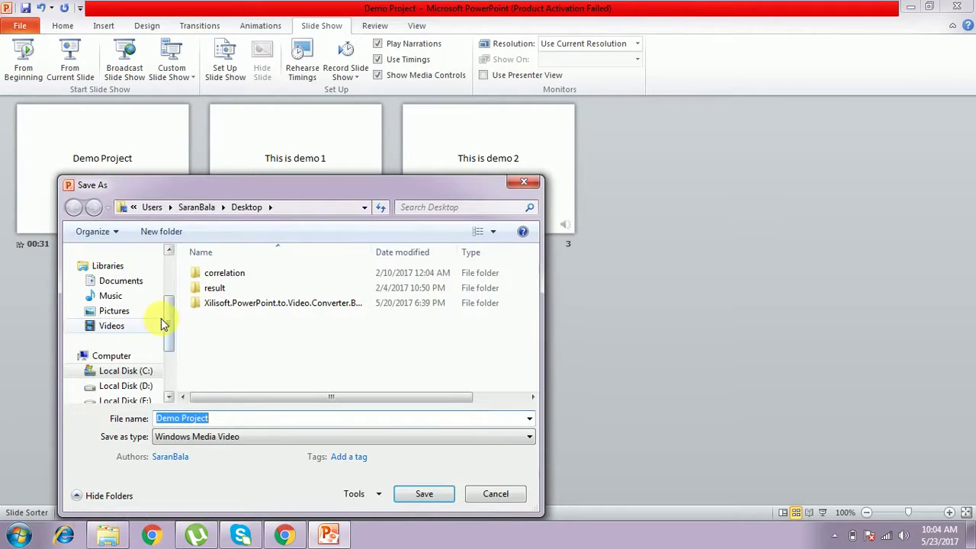
{"action": "mouse_move", "coordinate": [163, 318]}
{"action": "left_mouse_down"}
{"action": "mouse_move", "coordinate": [182, 299]}
{"action": "mouse_move", "coordinate": [175, 259]}
{"action": "left_mouse_up"}
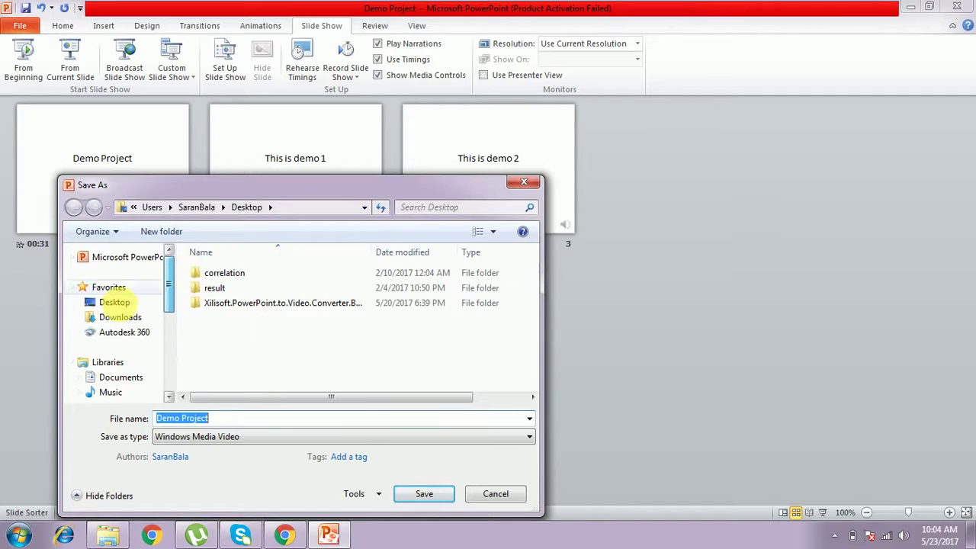
{"action": "left_click", "coordinate": [115, 302]}
Save the video as Demo Project.wmv on the Desktop.
{"action": "left_click", "coordinate": [416, 496]}
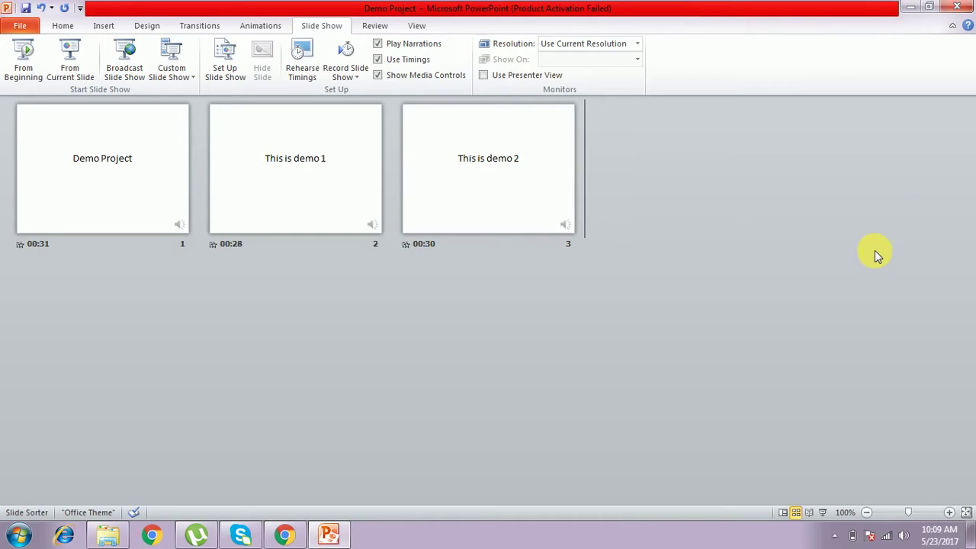
Show the desktop, play Demo Project.wmv in GOM Player, then close the player.
{"action": "key", "text": "super+d"}
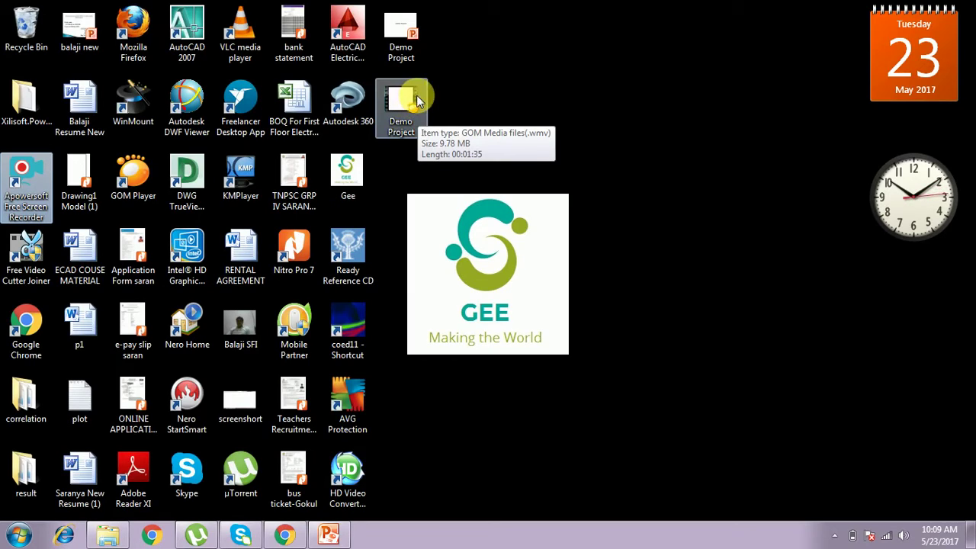
{"action": "left_click", "coordinate": [412, 102]}
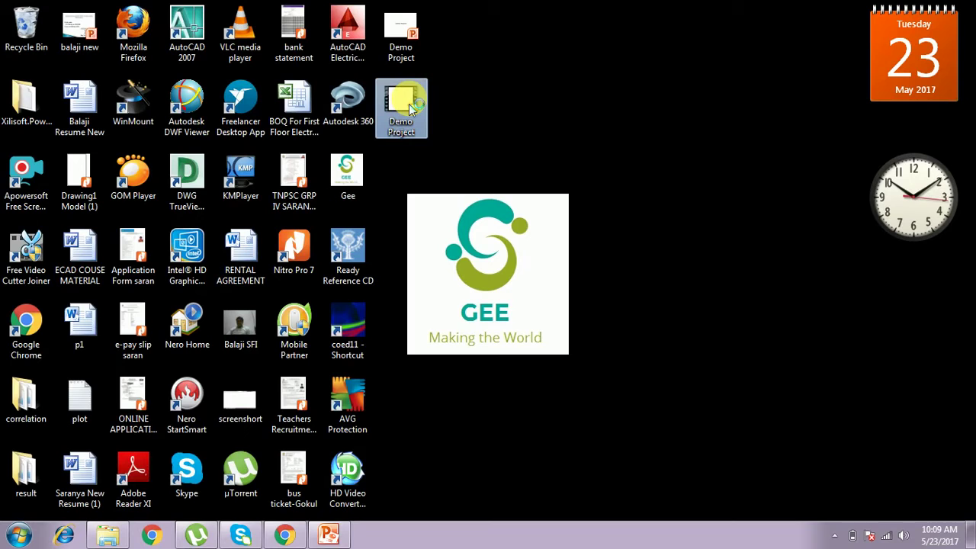
{"action": "double_click", "coordinate": [409, 103]}
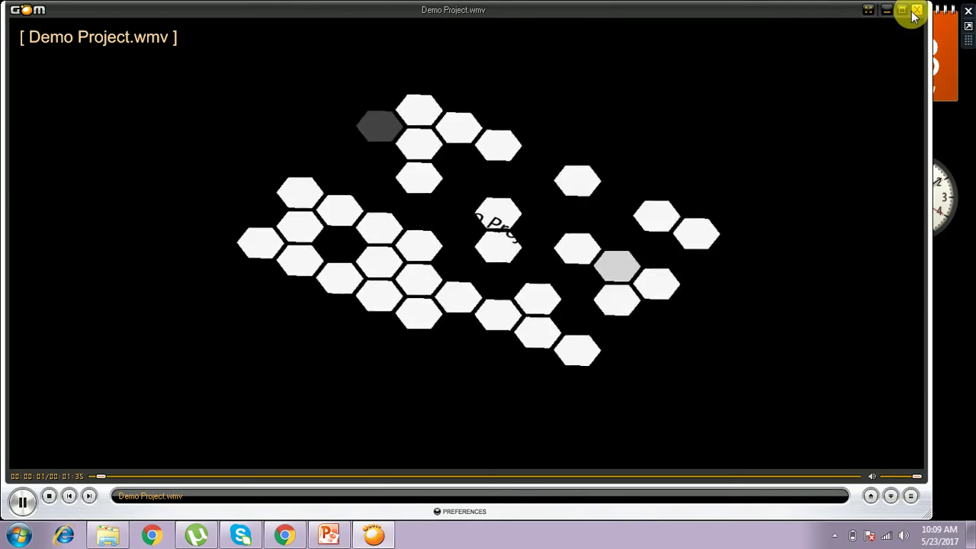
{"action": "left_click", "coordinate": [914, 11]}
Play Demo Project.wmv in VLC media player through the file's Open with menu.
{"action": "right_click", "coordinate": [408, 93]}
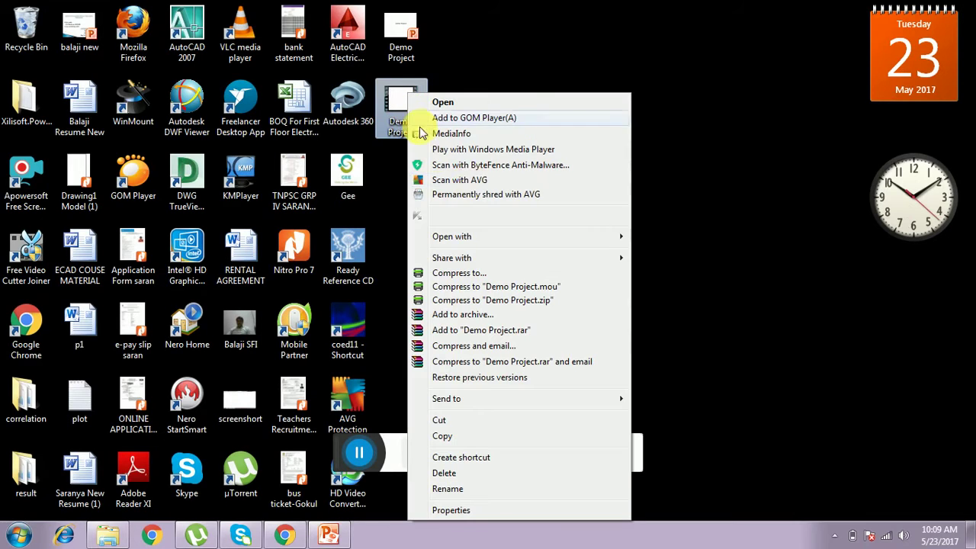
{"action": "mouse_move", "coordinate": [621, 243]}
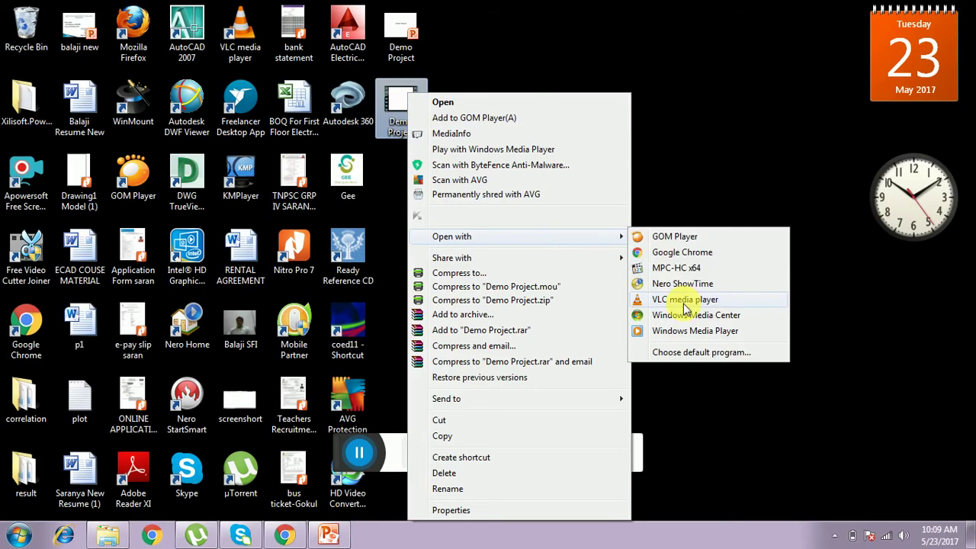
{"action": "left_click", "coordinate": [685, 305]}
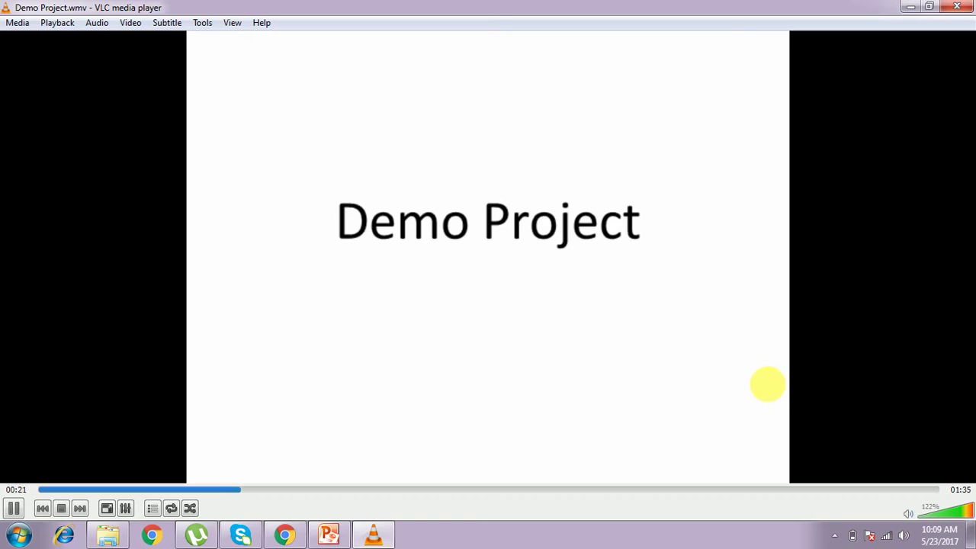
Close VLC and select the Demo Project video icon on the desktop.
{"action": "left_click", "coordinate": [964, 8]}
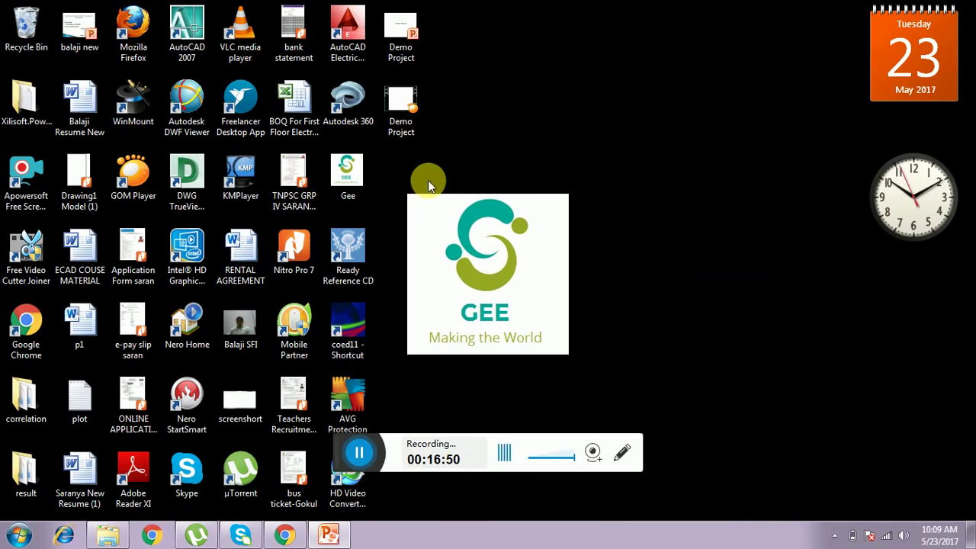
{"action": "left_click", "coordinate": [409, 125]}
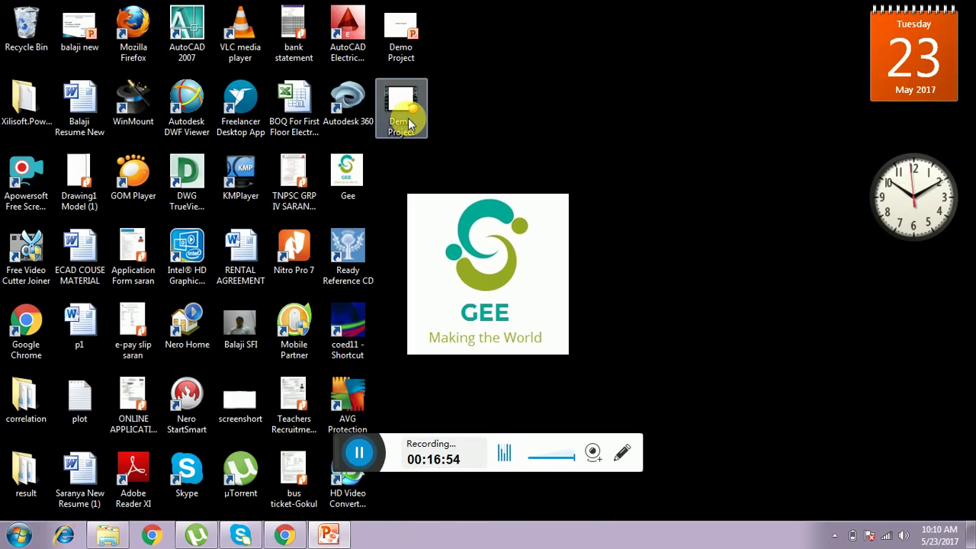